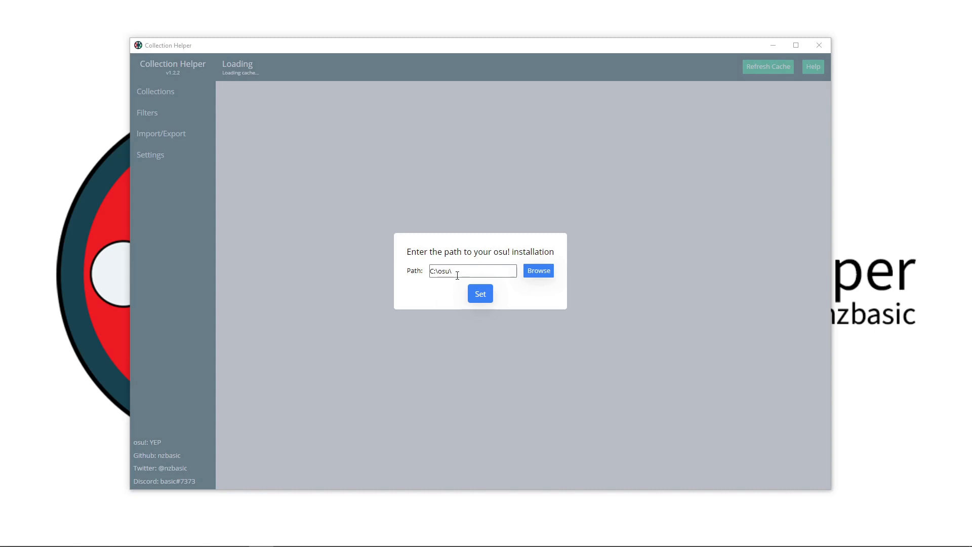
Step: Set the osu! installation path to C:\osu\
{"action": "left_click", "coordinate": [456, 274]}
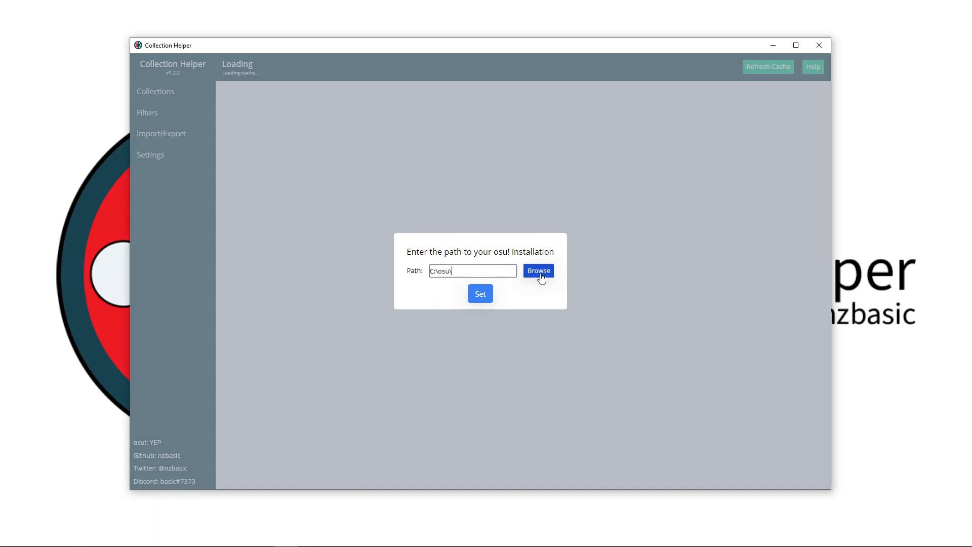
{"action": "left_click", "coordinate": [480, 295]}
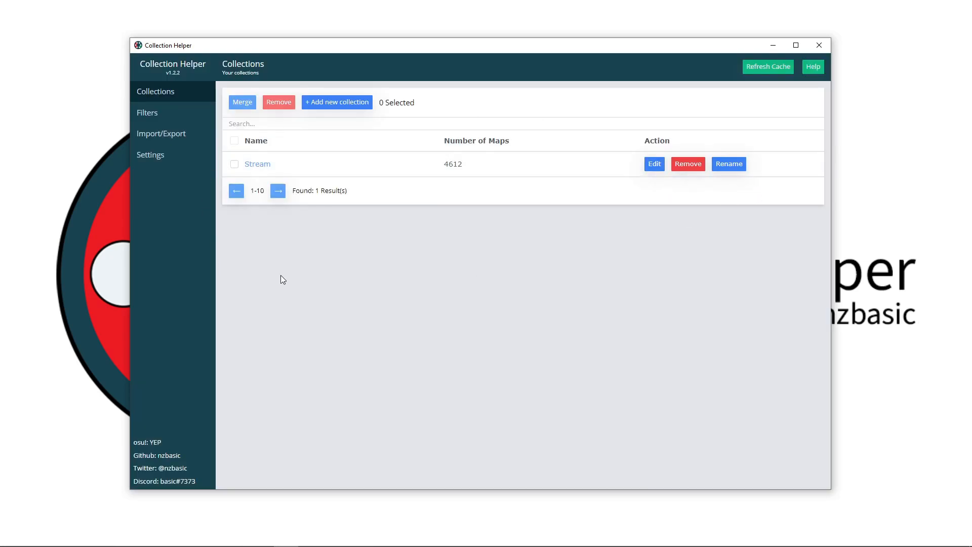
Step: Create a new collection named Test from maps matching the search status=r
{"action": "left_click", "coordinate": [334, 105]}
{"action": "type", "text": "Test"}
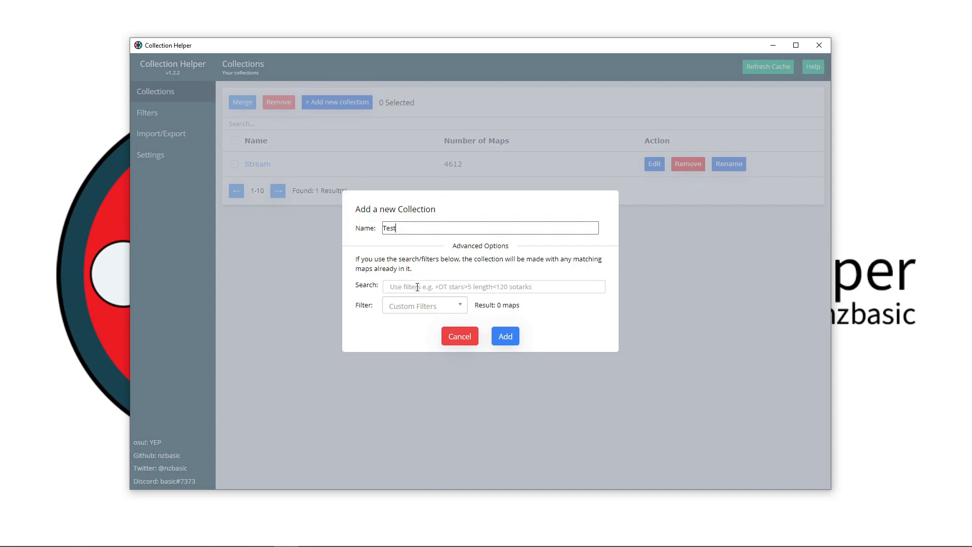
{"action": "type", "text": "status=r"}
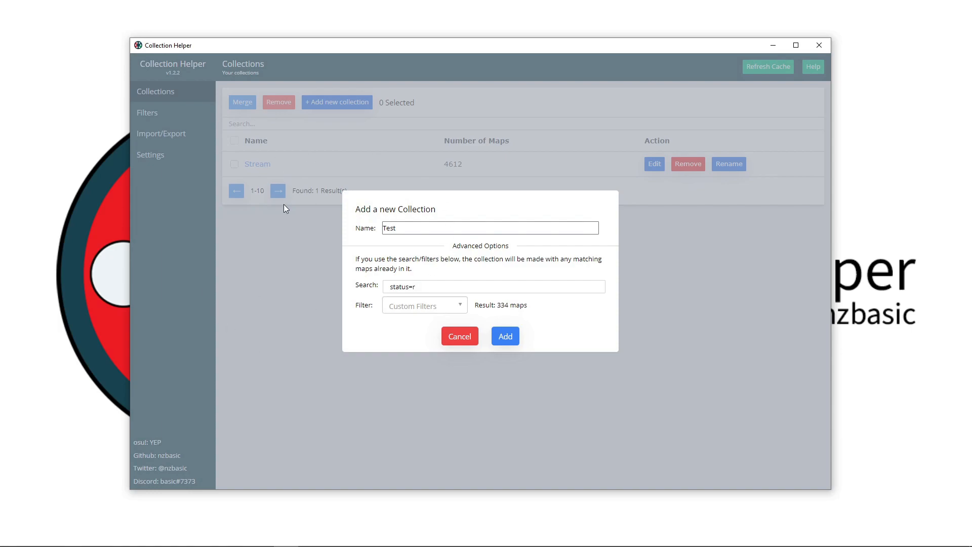
{"action": "left_click", "coordinate": [507, 337]}
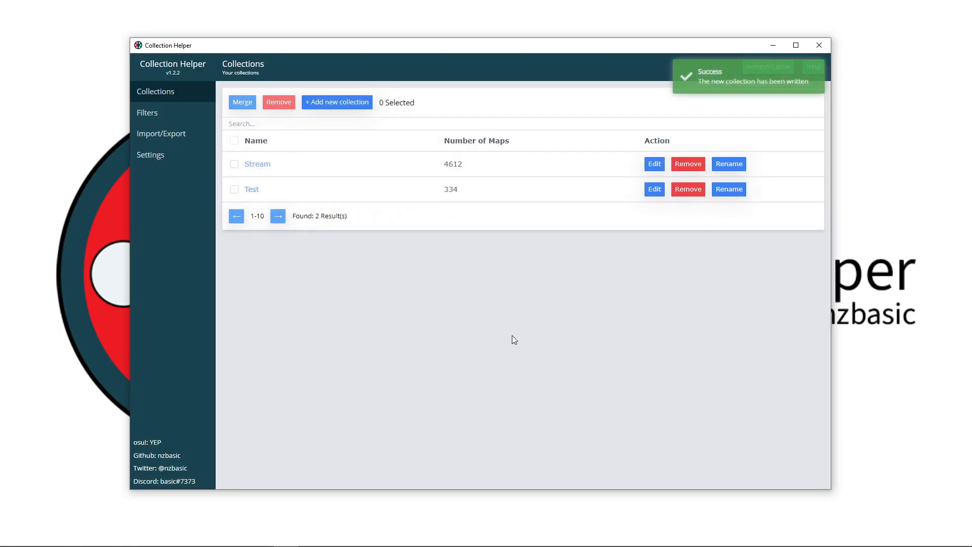
Step: View the maps in the Test collection and return to the collections list
{"action": "left_click", "coordinate": [463, 187]}
{"action": "left_click", "coordinate": [161, 101]}
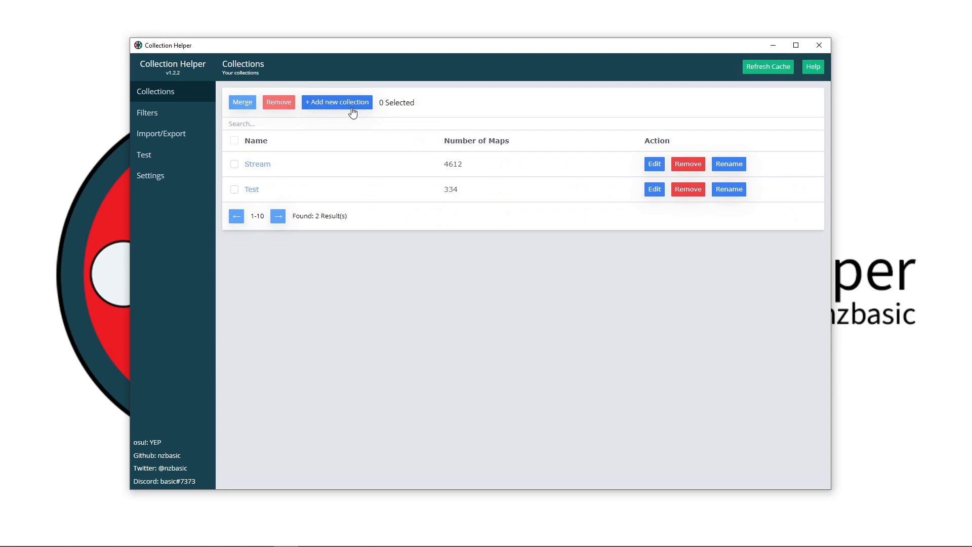
Step: Create an empty collection named Test2 without any search or custom filter
{"action": "left_click", "coordinate": [352, 104]}
{"action": "type", "text": "Test"}
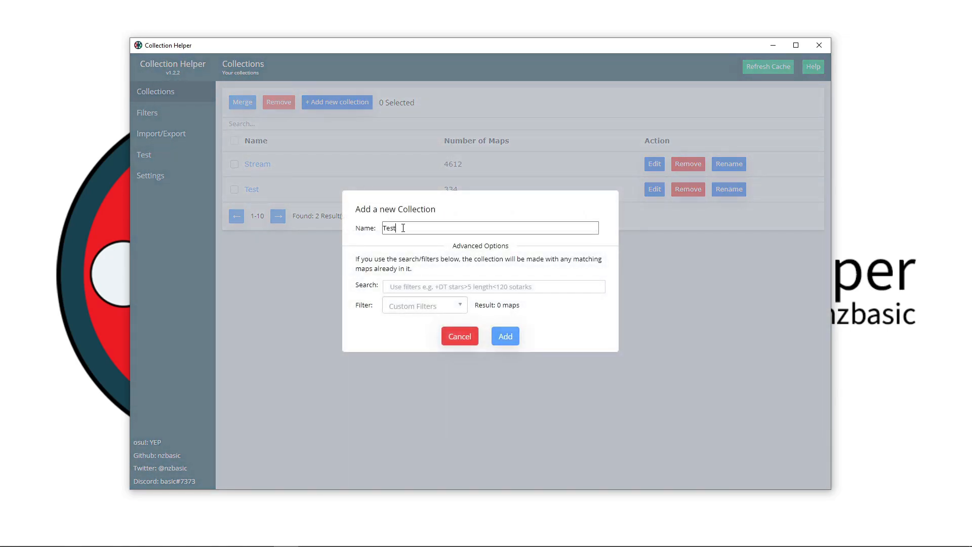
{"action": "type", "text": "2"}
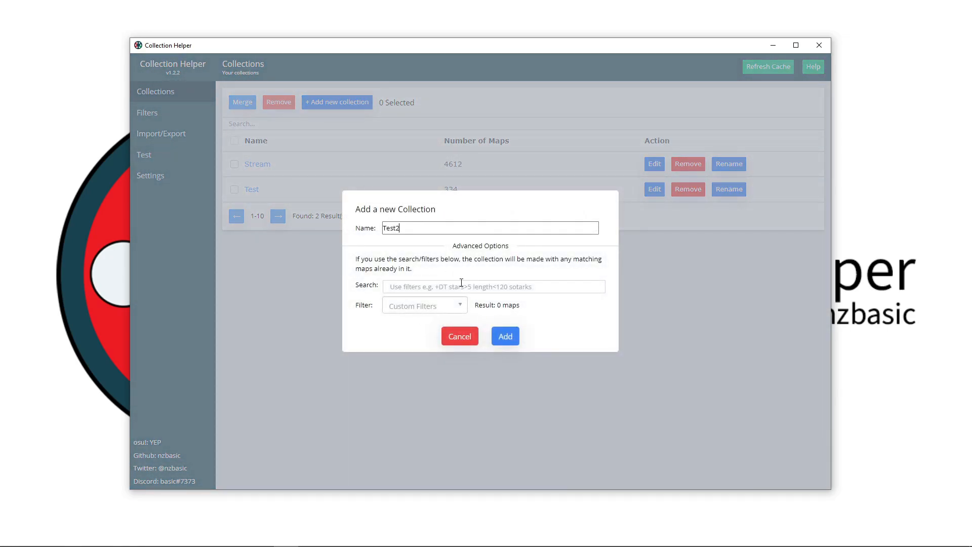
{"action": "left_click", "coordinate": [504, 338]}
{"action": "left_click", "coordinate": [254, 215]}
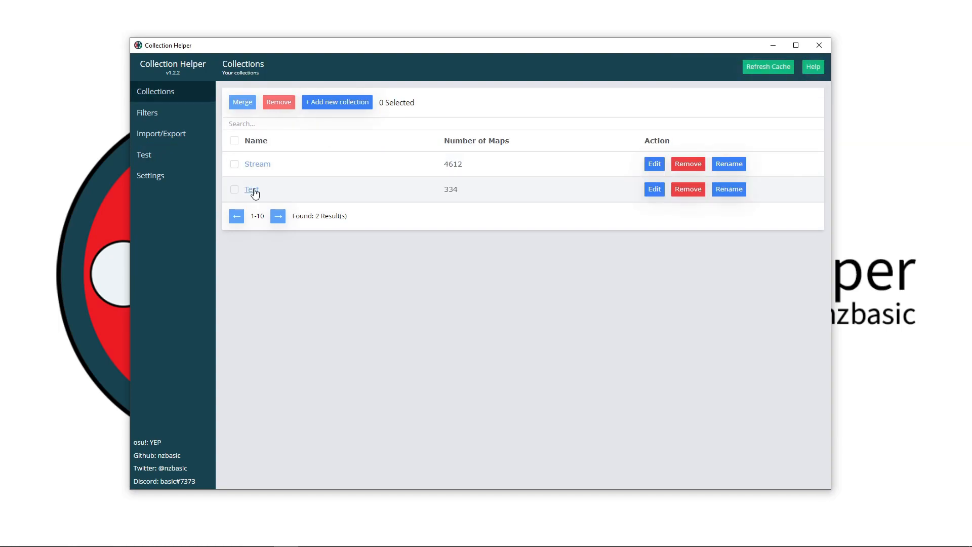
Step: Open the Test collection for editing and page through its maps
{"action": "left_click", "coordinate": [654, 190]}
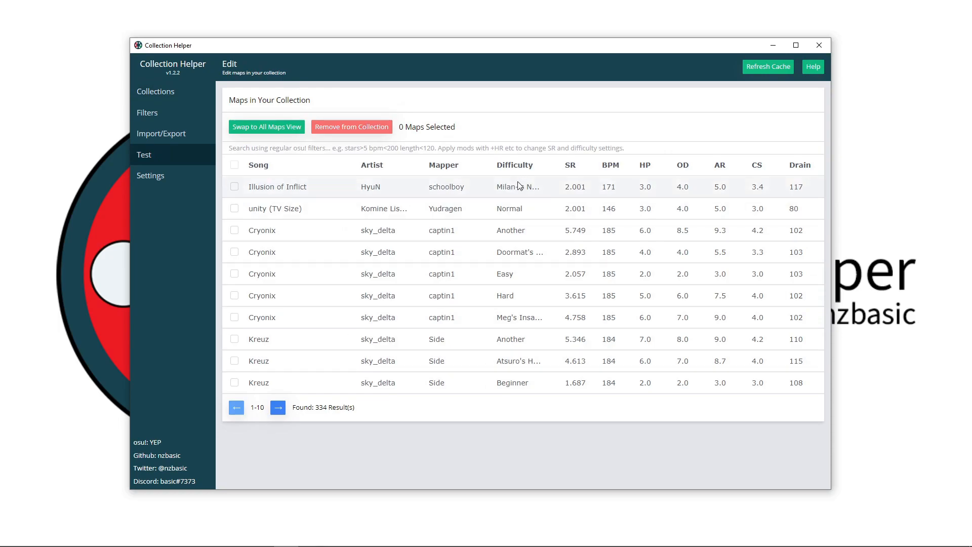
{"action": "left_click", "coordinate": [277, 408]}
{"action": "left_click", "coordinate": [236, 408]}
{"action": "left_click", "coordinate": [282, 407]}
{"action": "left_click", "coordinate": [282, 408]}
{"action": "left_click", "coordinate": [311, 148]}
{"action": "type", "text": "status=r"}
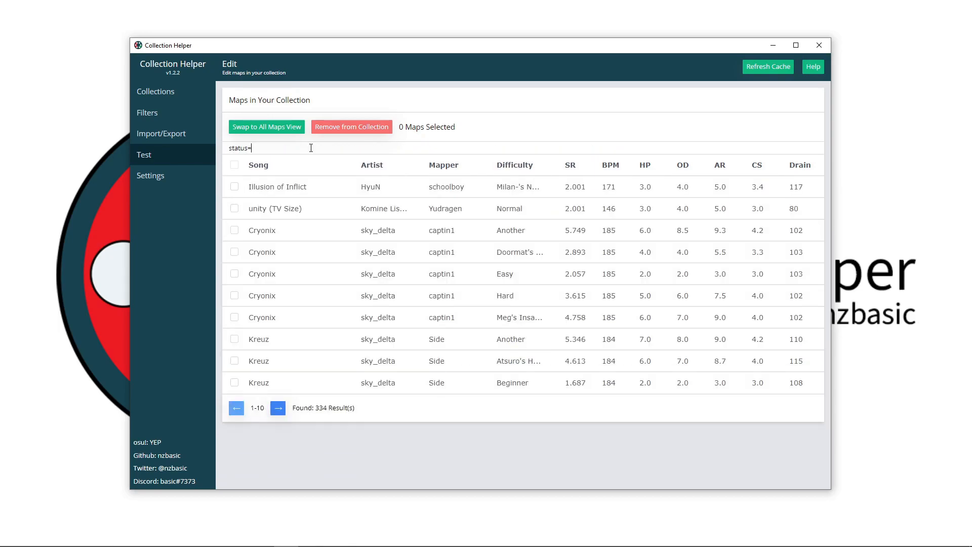
{"action": "key", "text": "BackSpace"}
{"action": "key", "text": "BackSpace"}
{"action": "key", "text": "BackSpace"}
{"action": "key", "text": "BackSpace"}
{"action": "key", "text": "BackSpace"}
{"action": "key", "text": "BackSpace"}
{"action": "key", "text": "BackSpace"}
Step: Search the Test collection's maps for sotarks, and clear the search
{"action": "type", "text": "sotarks"}
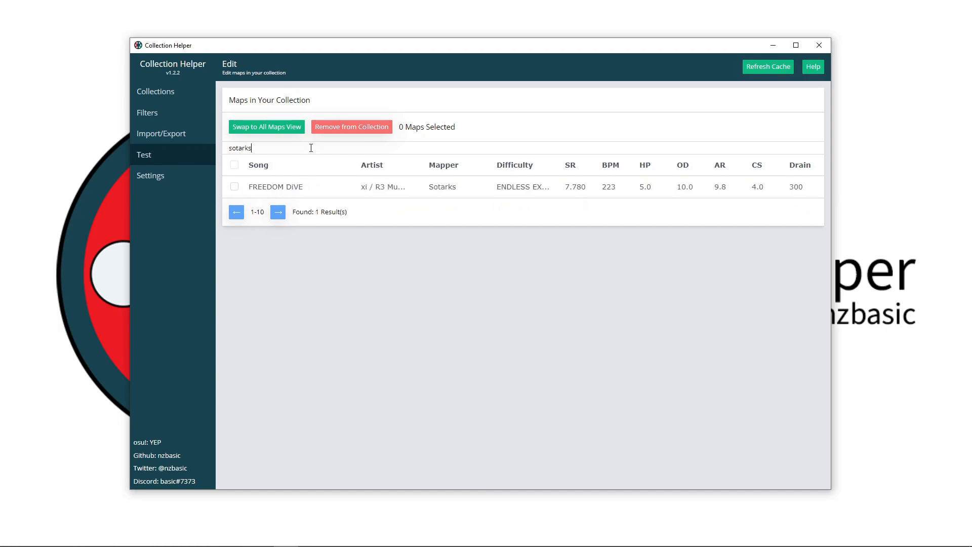
{"action": "key", "text": "BackSpace"}
{"action": "key", "text": "BackSpace"}
{"action": "key", "text": "BackSpace"}
{"action": "key", "text": "BackSpace"}
{"action": "key", "text": "BackSpace"}
{"action": "key", "text": "BackSpace"}
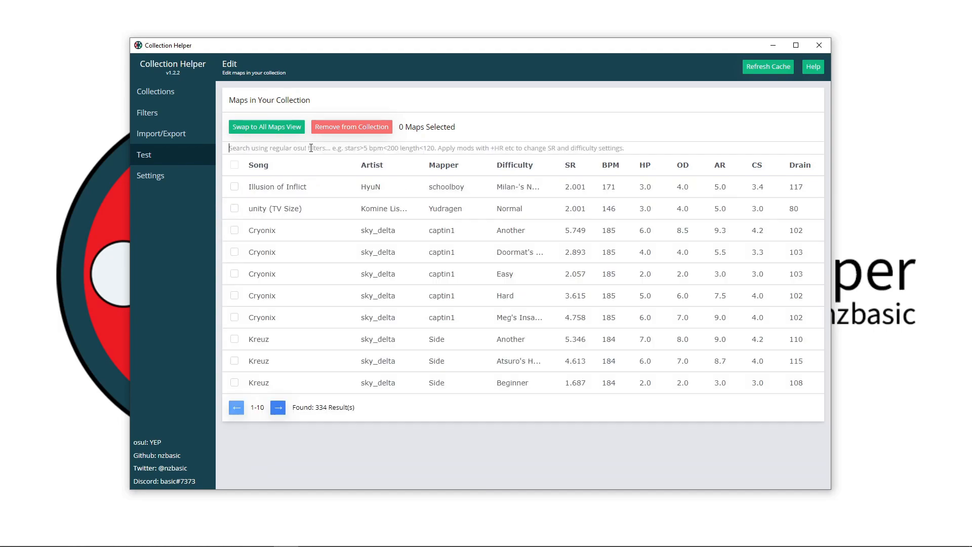
Step: Filter the Test collection's maps with sr>4, and clear the search
{"action": "type", "text": "sr>4"}
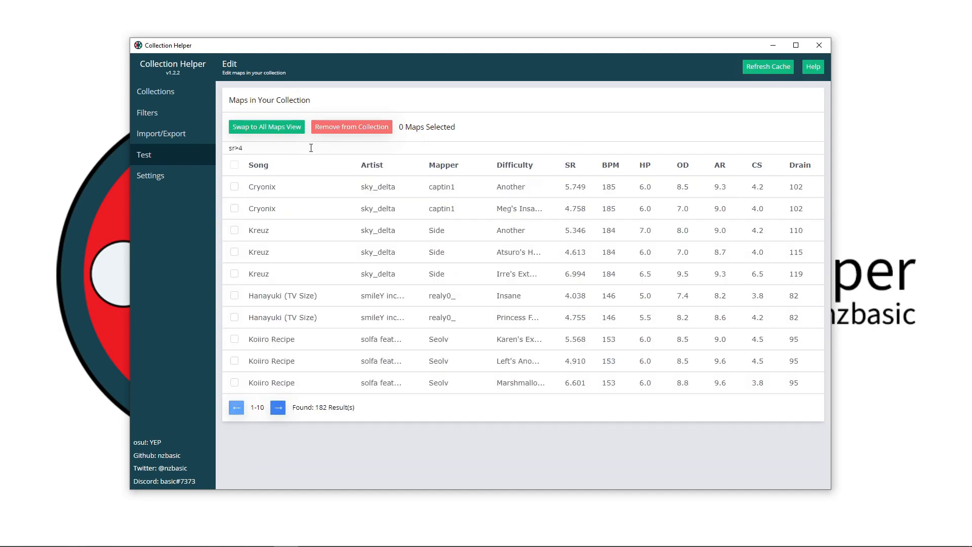
{"action": "key", "text": "BackSpace"}
{"action": "key", "text": "BackSpace"}
{"action": "key", "text": "BackSpace"}
{"action": "key", "text": "BackSpace"}
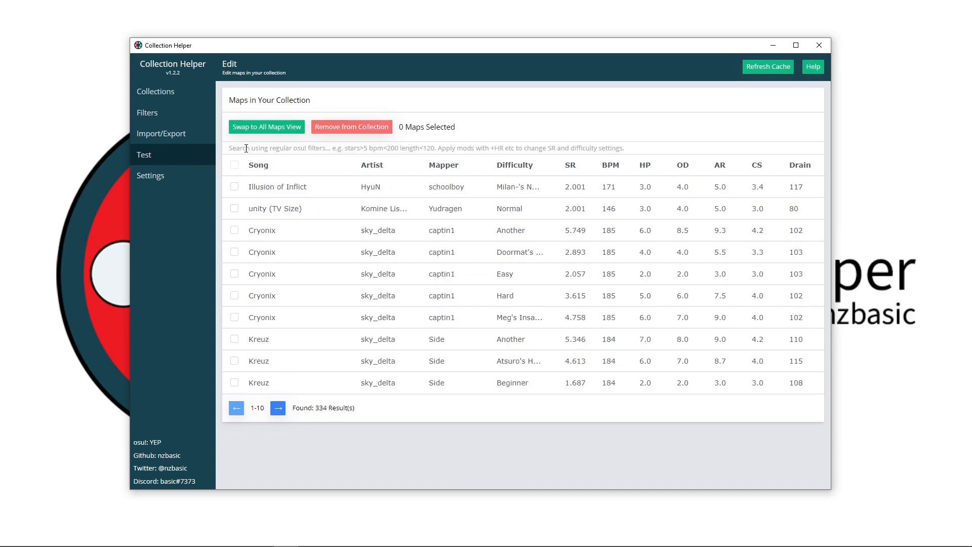
Step: Preview the collection's difficulty values with the mod searches +DT and +HR
{"action": "type", "text": "+DT"}
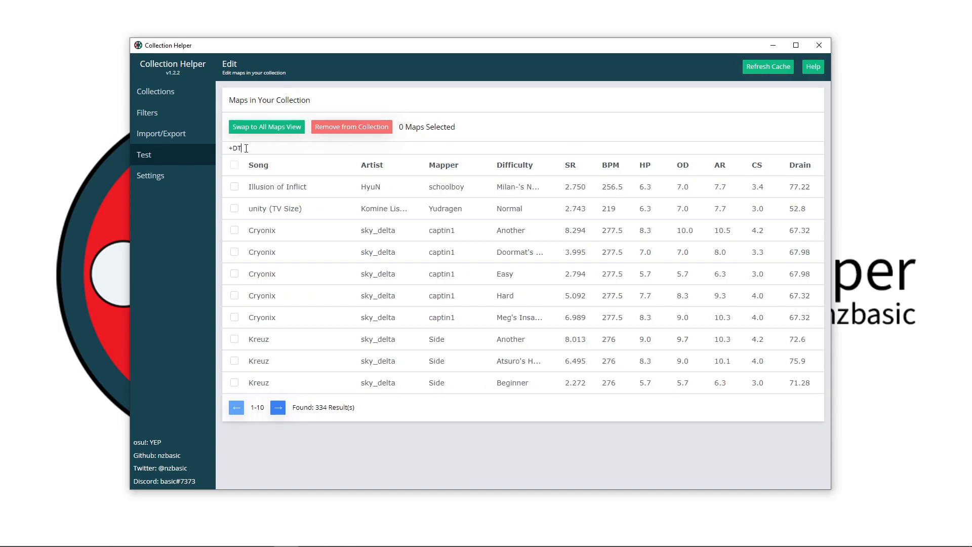
{"action": "key", "text": "BackSpace"}
{"action": "key", "text": "BackSpace"}
{"action": "type", "text": "HD"}
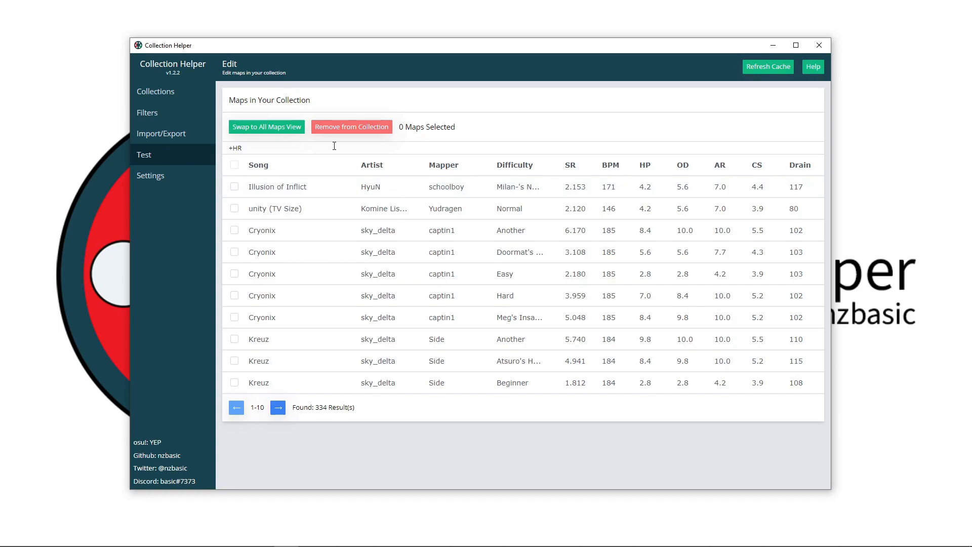
Step: Extend the mod search to +HR cs>5 to filter by circle size, and clear the search
{"action": "type", "text": "cs>54"}
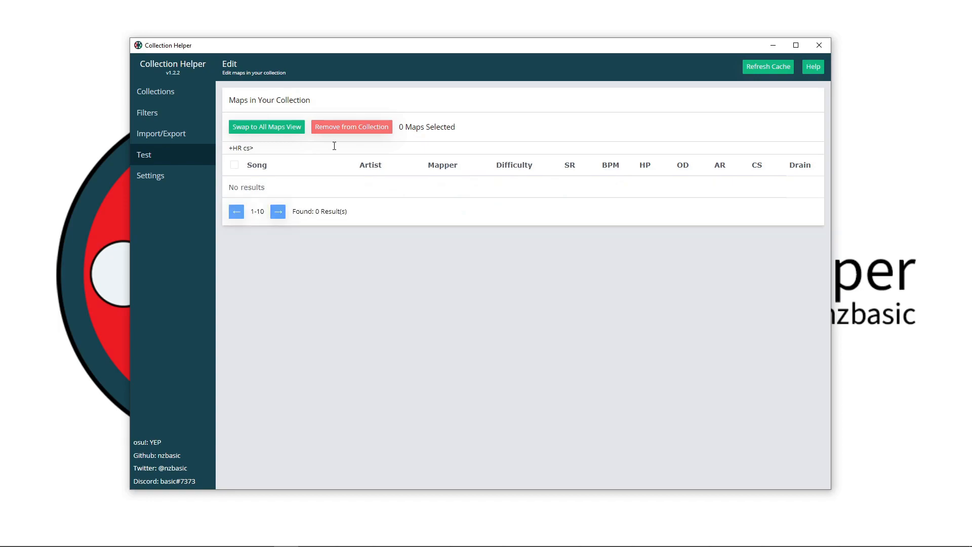
{"action": "key", "text": "BackSpace"}
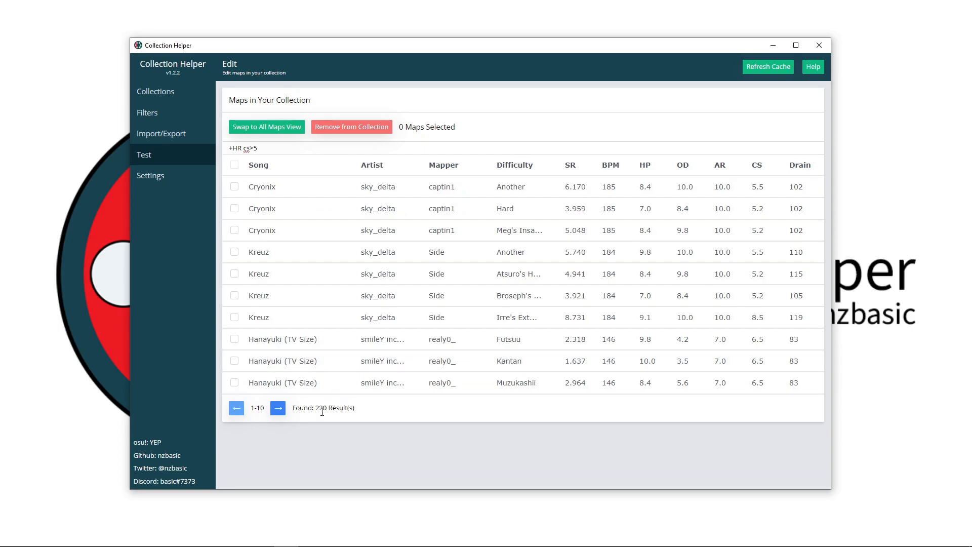
{"action": "left_click_drag", "start_coordinate": [244, 147], "coordinate": [228, 148]}
{"action": "key", "text": "BackSpace"}
{"action": "triple_click", "coordinate": [279, 151]}
{"action": "key", "text": "BackSpace"}
Step: Select all maps in the Test collection and deselect them again
{"action": "left_click", "coordinate": [235, 165]}
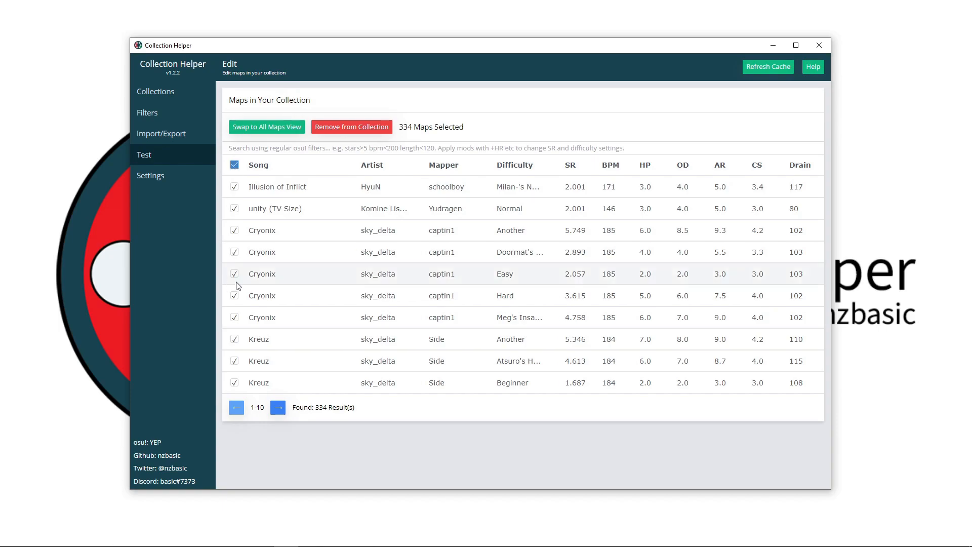
{"action": "left_click", "coordinate": [280, 148]}
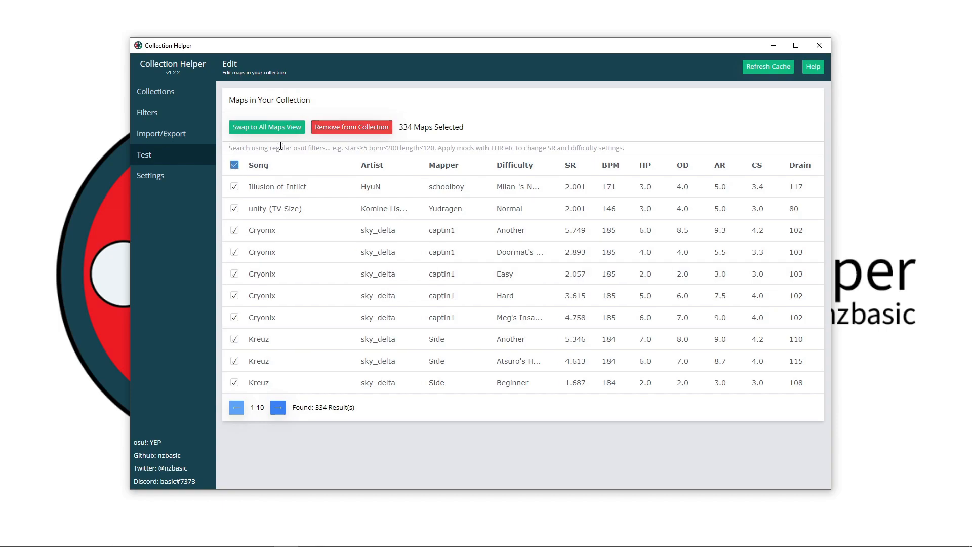
{"action": "left_click", "coordinate": [234, 165]}
Step: Add every map matching sotarks from the full map list to the Test collection, and return to the collection's maps
{"action": "left_click", "coordinate": [269, 129]}
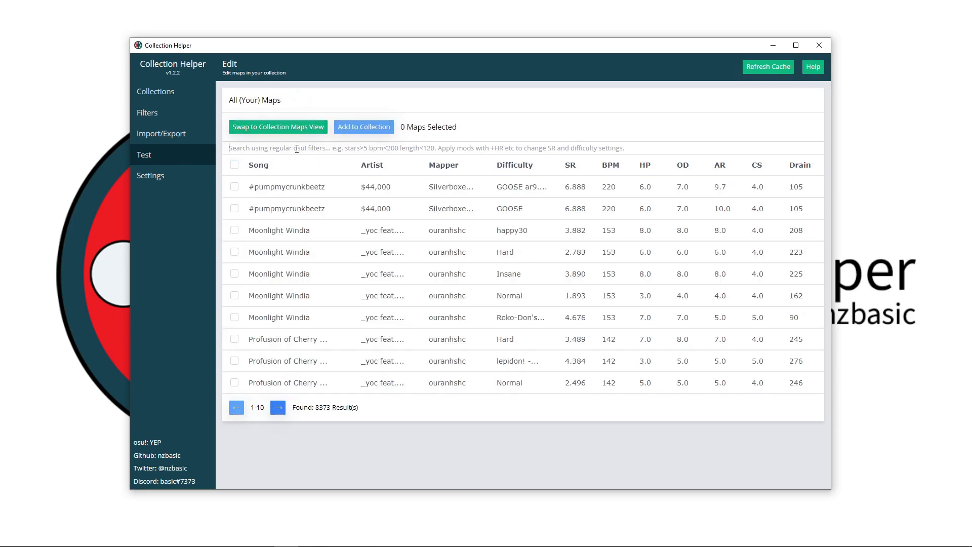
{"action": "type", "text": "sota"}
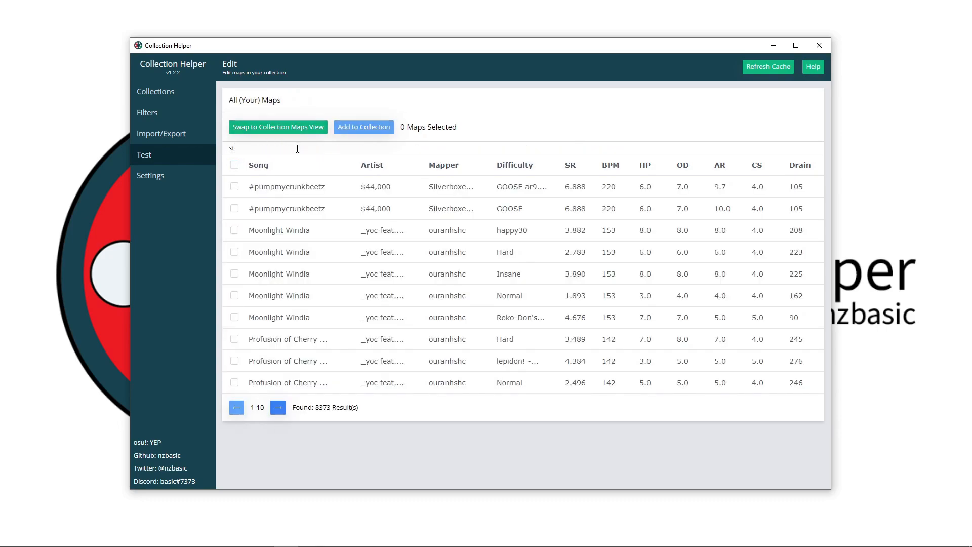
{"action": "type", "text": "rks"}
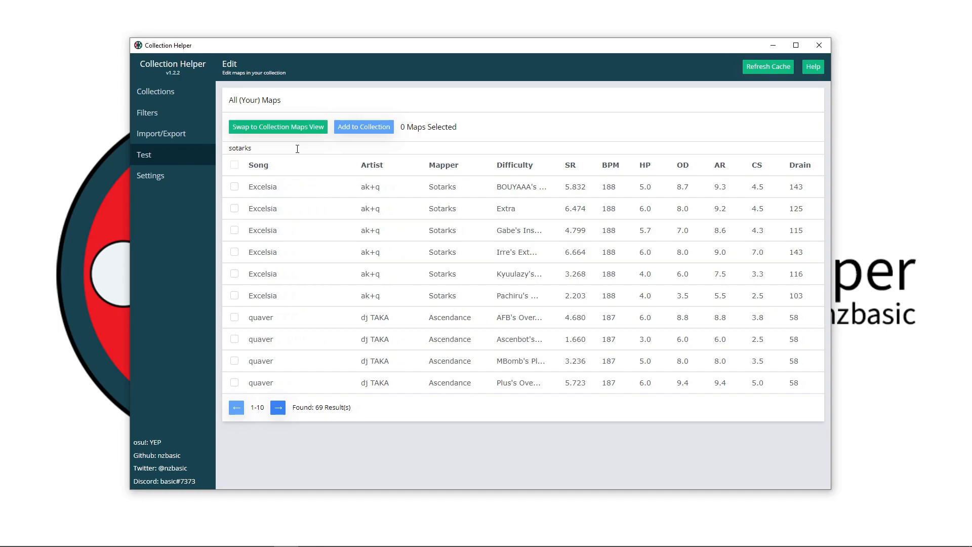
{"action": "left_click", "coordinate": [234, 165]}
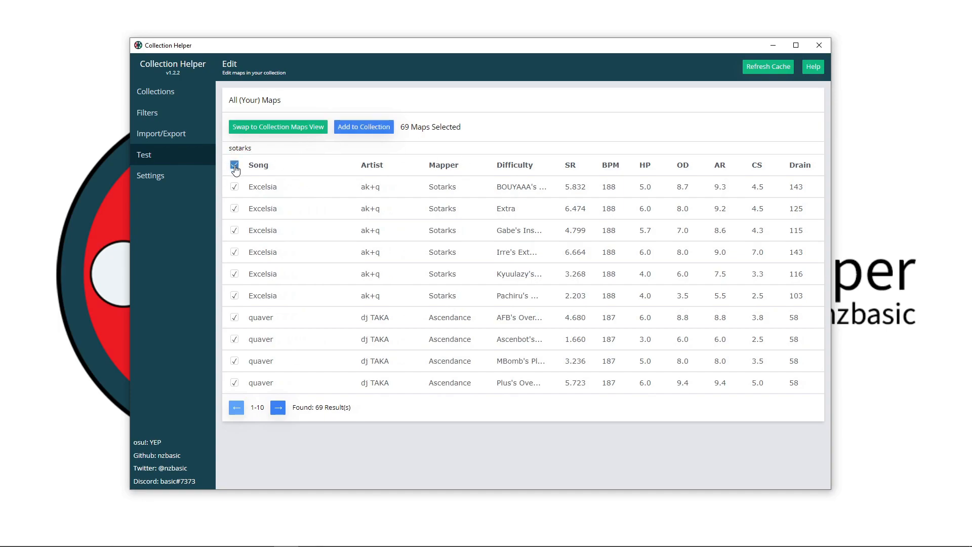
{"action": "left_click", "coordinate": [363, 127]}
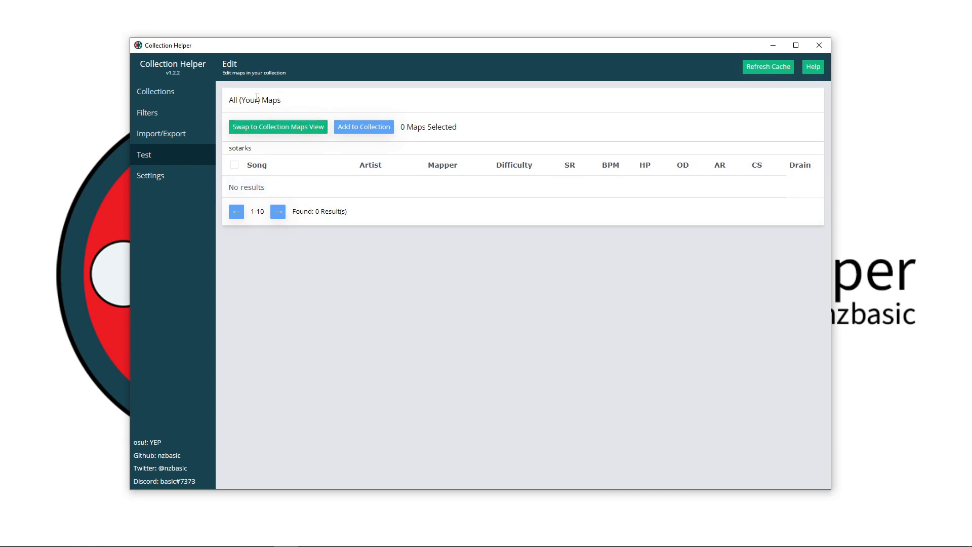
{"action": "left_click", "coordinate": [300, 130]}
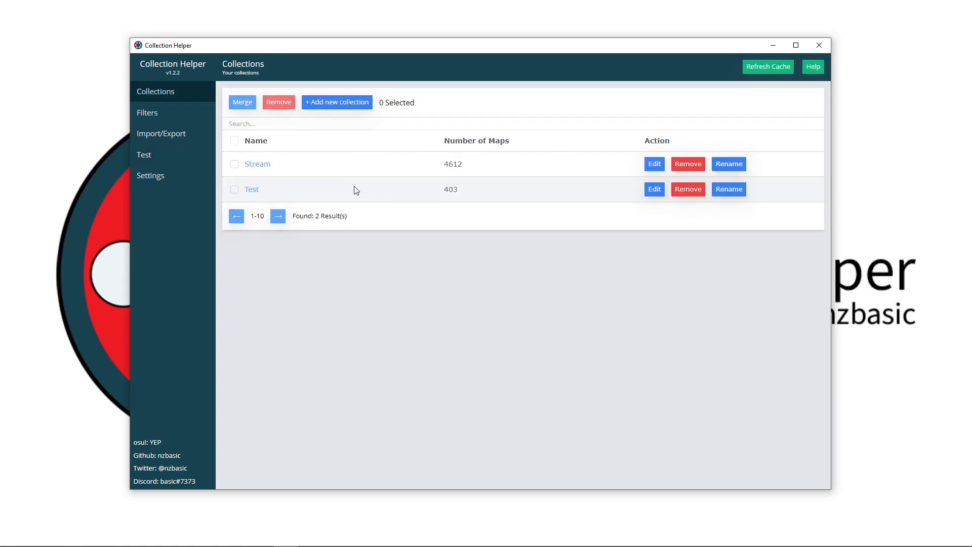
Step: Generate the cache for the Stream and Farm custom filters together
{"action": "left_click", "coordinate": [152, 114]}
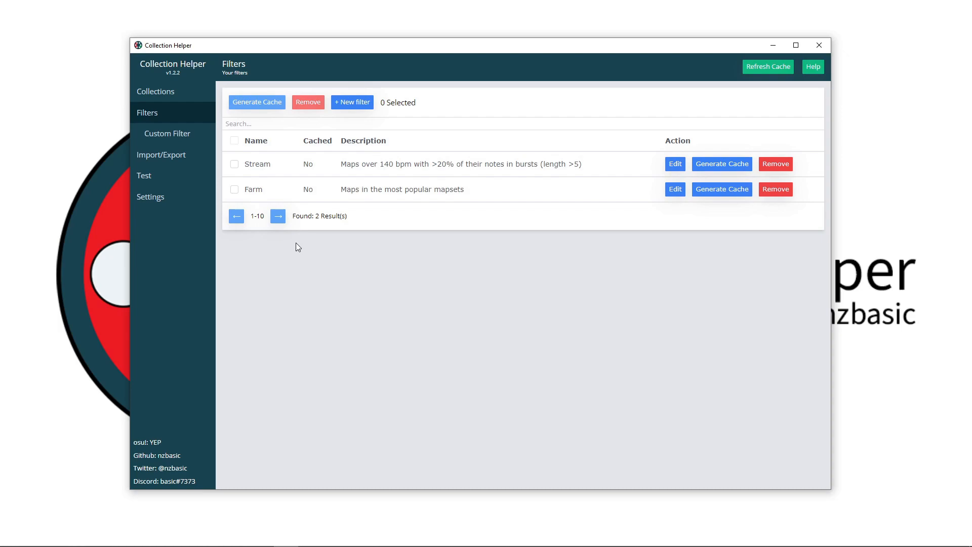
{"action": "left_click", "coordinate": [235, 190]}
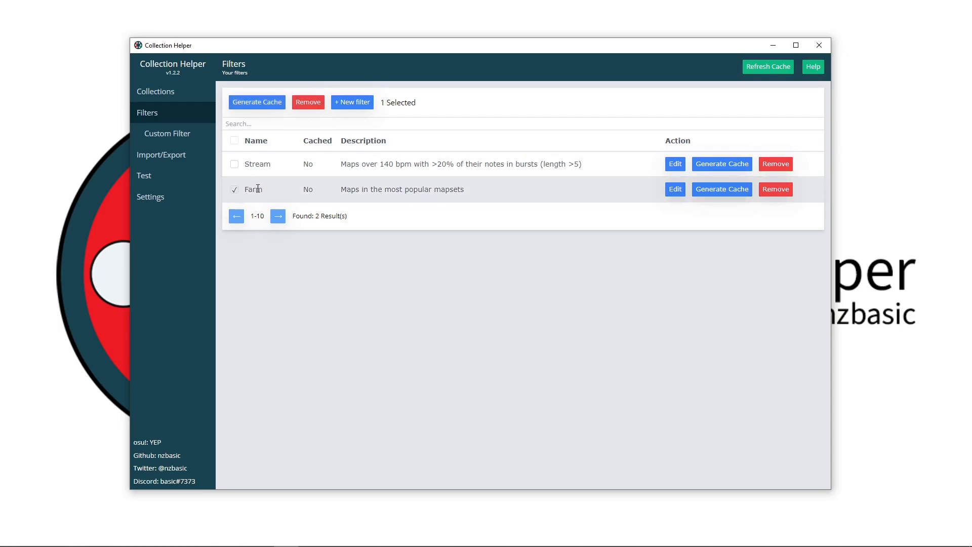
{"action": "left_click", "coordinate": [235, 164]}
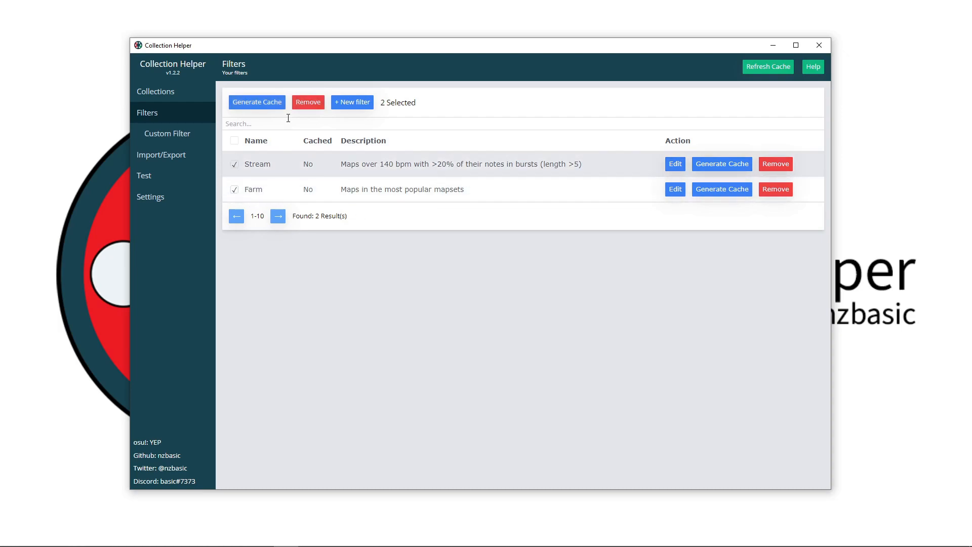
{"action": "left_click", "coordinate": [259, 102]}
Step: Create a new collection named Farm from all maps matching the Farm custom filter
{"action": "left_click", "coordinate": [187, 95]}
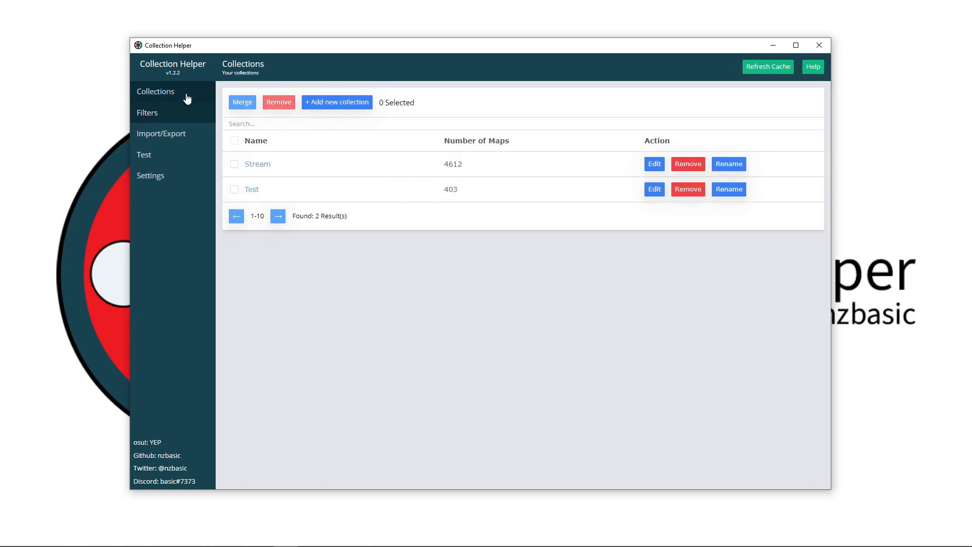
{"action": "left_click", "coordinate": [334, 101]}
{"action": "left_click", "coordinate": [413, 308]}
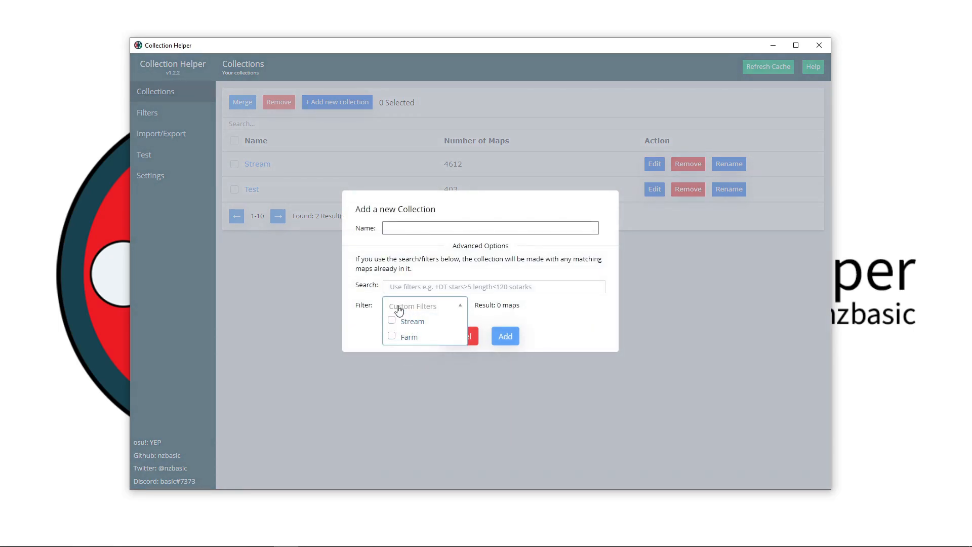
{"action": "left_click", "coordinate": [417, 227]}
{"action": "type", "text": "Farm"}
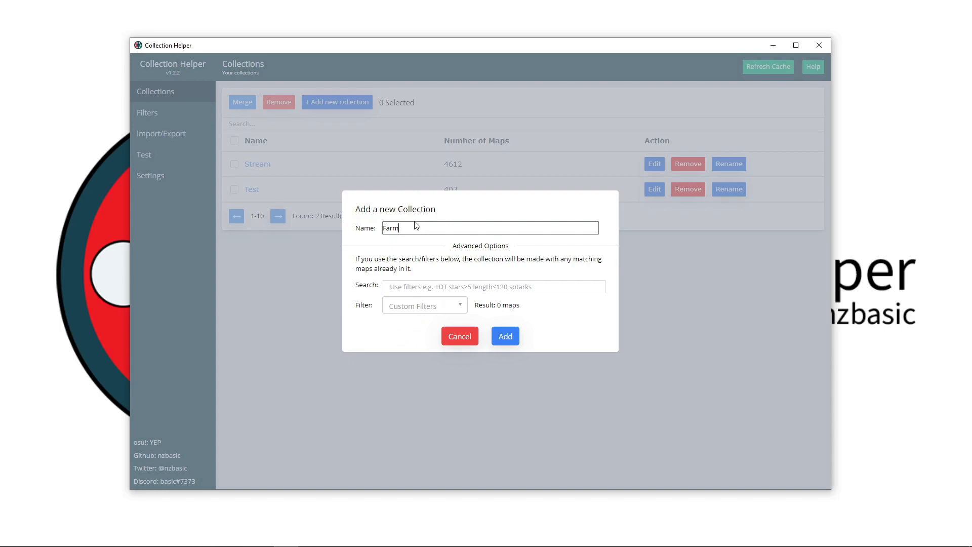
{"action": "left_click", "coordinate": [430, 307]}
{"action": "left_click", "coordinate": [392, 336]}
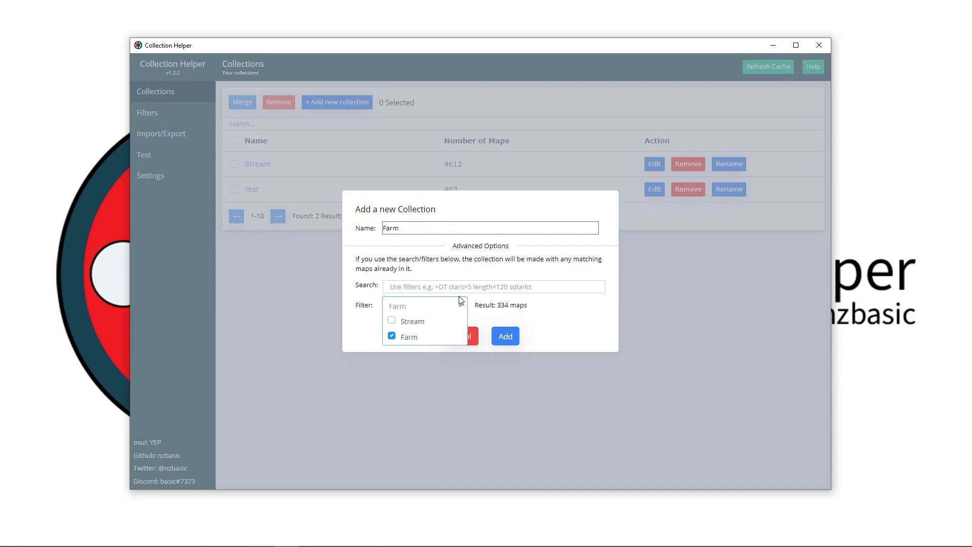
{"action": "left_click", "coordinate": [514, 305]}
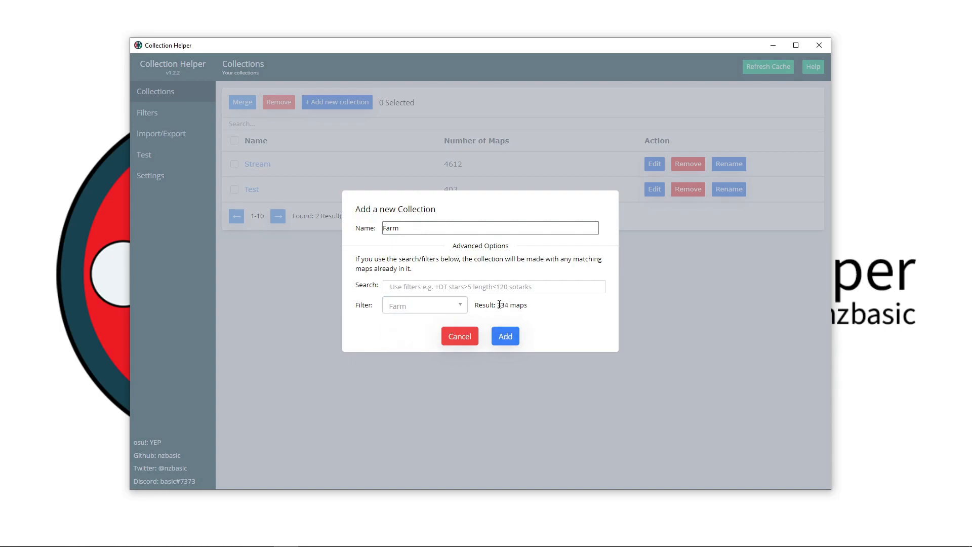
{"action": "left_click", "coordinate": [506, 336]}
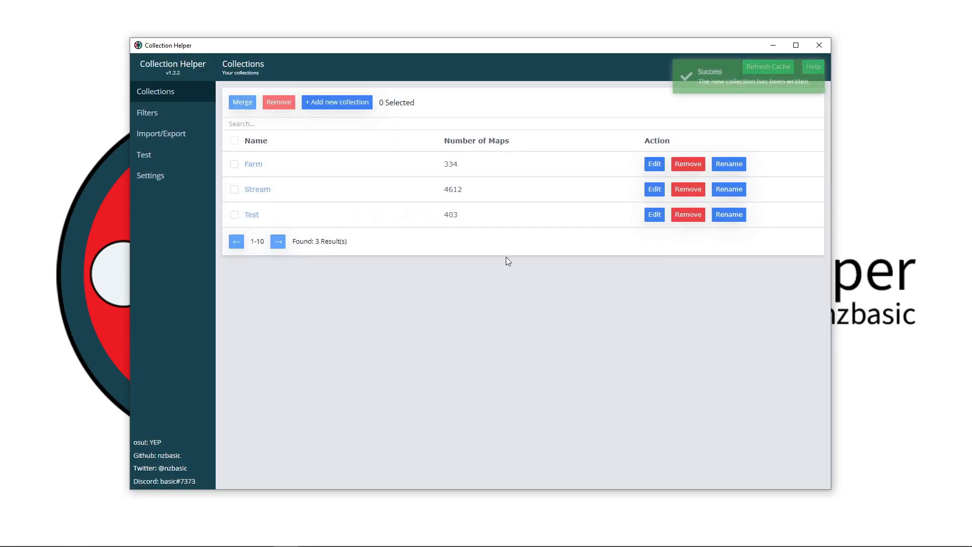
Step: Open the Farm collection and page through its maps
{"action": "left_click", "coordinate": [253, 164]}
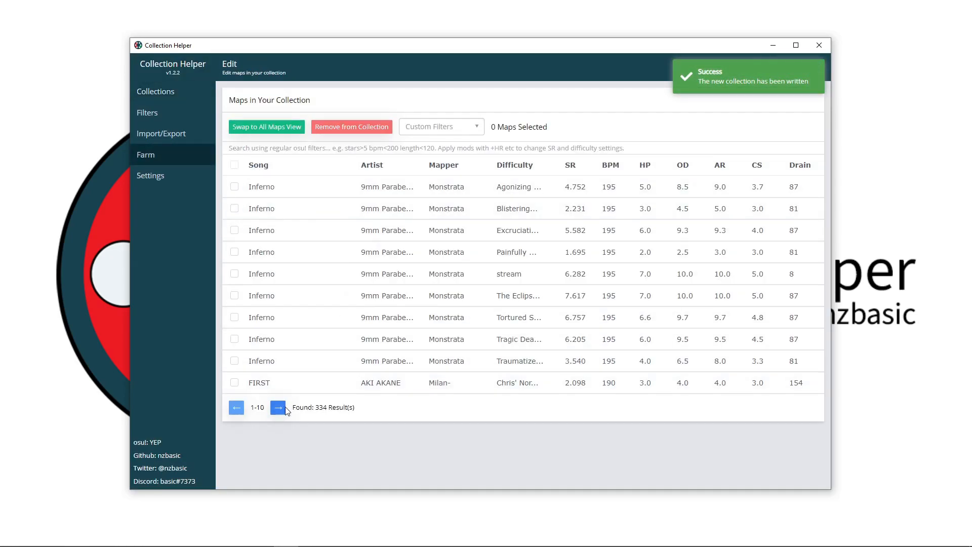
{"action": "left_click", "coordinate": [281, 408]}
{"action": "left_click", "coordinate": [281, 409]}
{"action": "left_click", "coordinate": [281, 408]}
Step: Show all maps instead of only the collection's, and filter the list by the Stream and Farm custom filters
{"action": "left_click", "coordinate": [266, 127]}
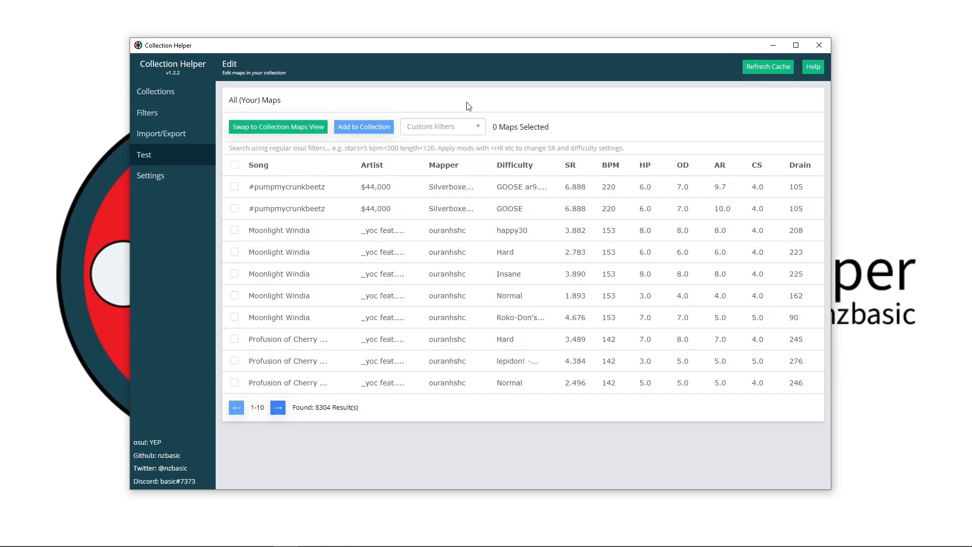
{"action": "left_click", "coordinate": [452, 124]}
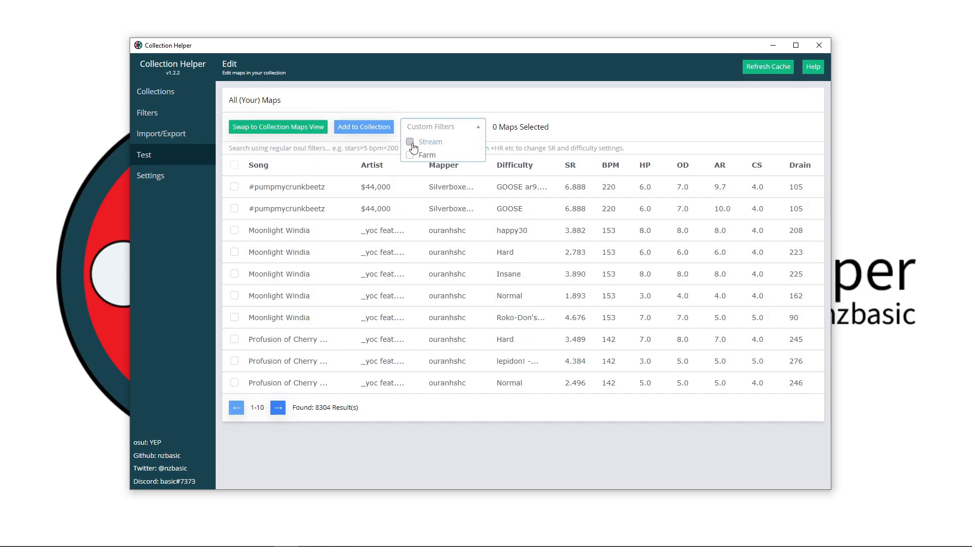
{"action": "left_click", "coordinate": [412, 143]}
{"action": "left_click", "coordinate": [410, 155]}
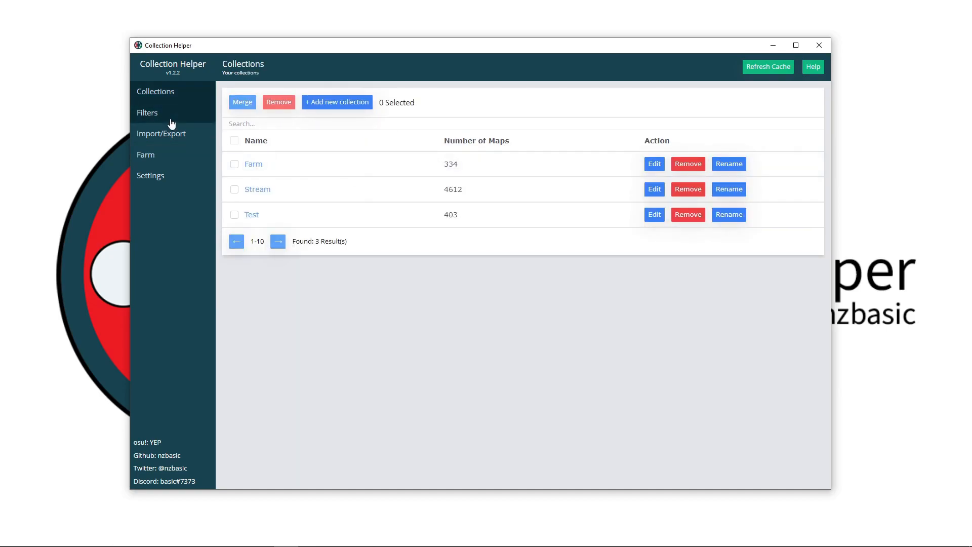
Step: Examine the collection files offered for download in the shared Collection Helper folder on Google Drive
{"action": "left_click", "coordinate": [171, 121]}
{"action": "left_click", "coordinate": [170, 135]}
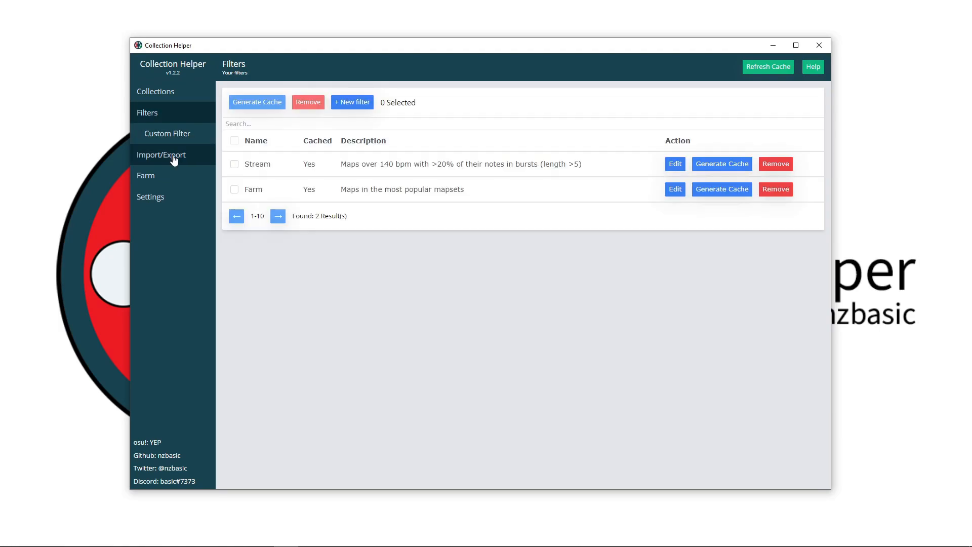
{"action": "left_click", "coordinate": [174, 157]}
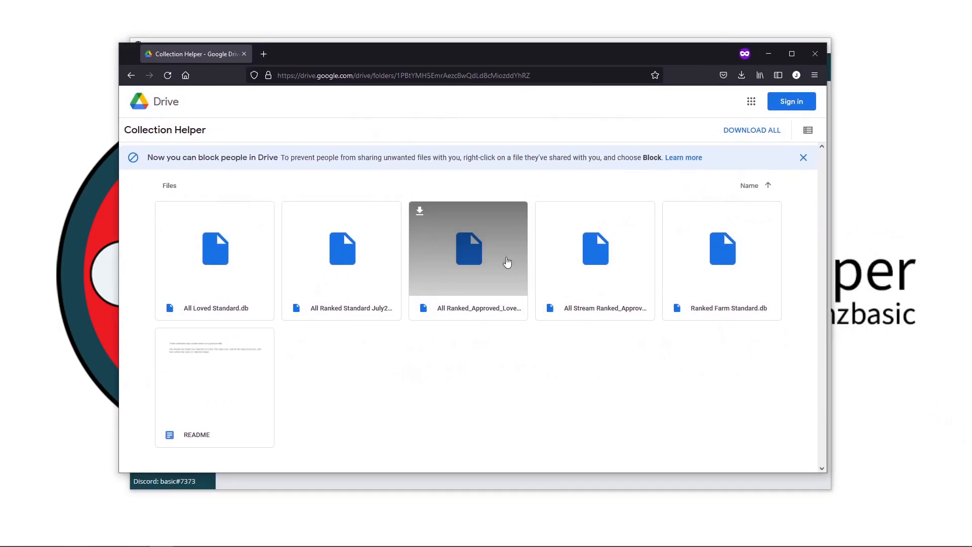
{"action": "double_click", "coordinate": [339, 256]}
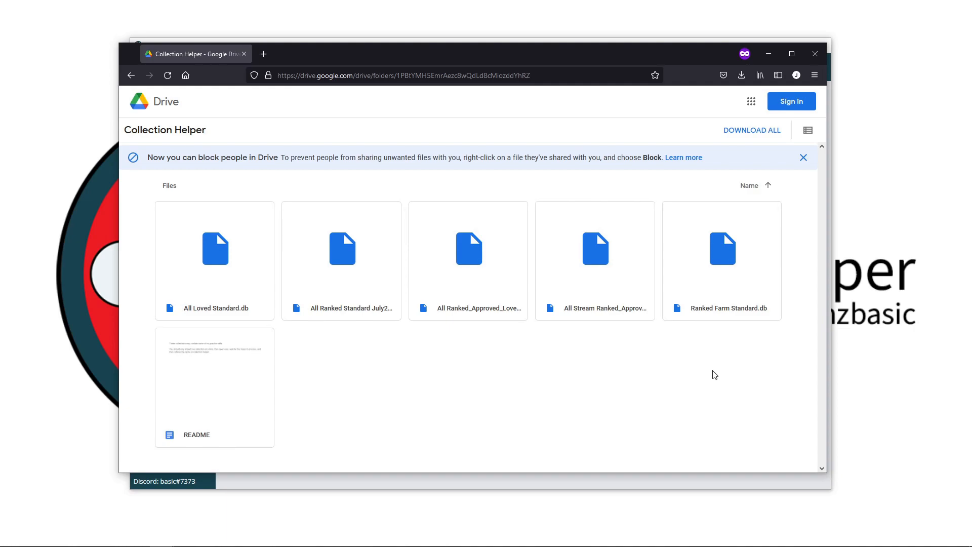
{"action": "mouse_move", "coordinate": [723, 293]}
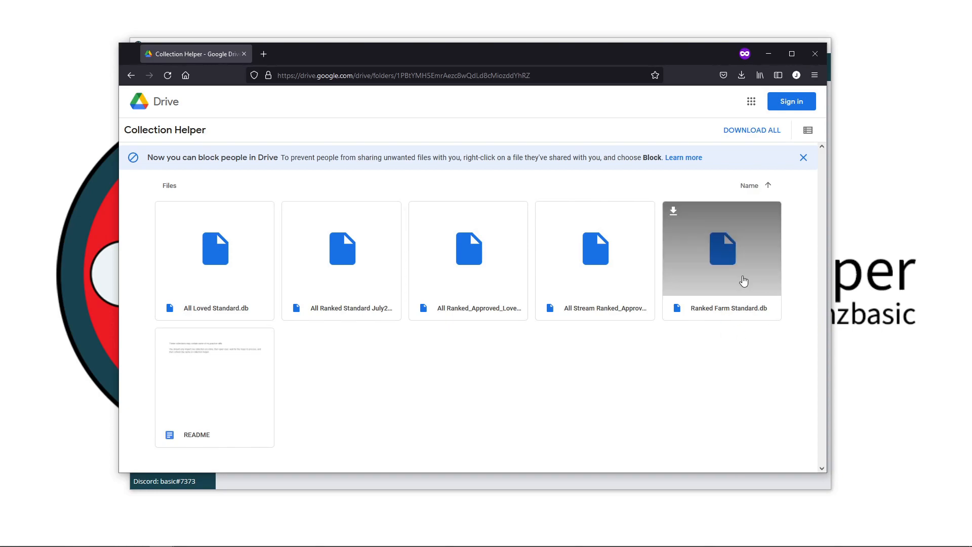
Step: Switch back to Collection Helper and import a downloaded collection file under the name Farm Test
{"action": "key", "text": "alt+Tab"}
{"action": "left_click", "coordinate": [359, 142]}
{"action": "type", "text": "Farm"}
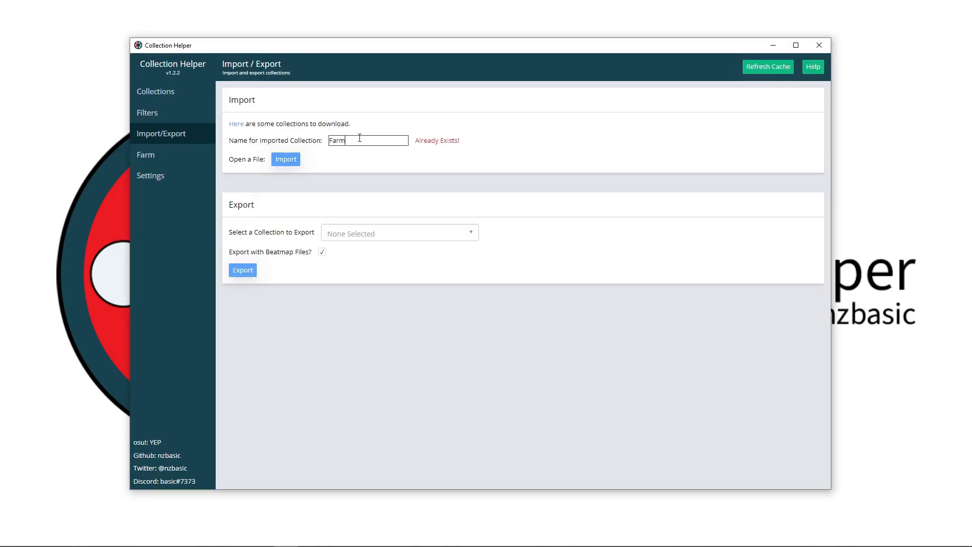
{"action": "type", "text": " Test"}
{"action": "left_click", "coordinate": [285, 159]}
{"action": "left_click", "coordinate": [270, 280]}
{"action": "left_click", "coordinate": [525, 322]}
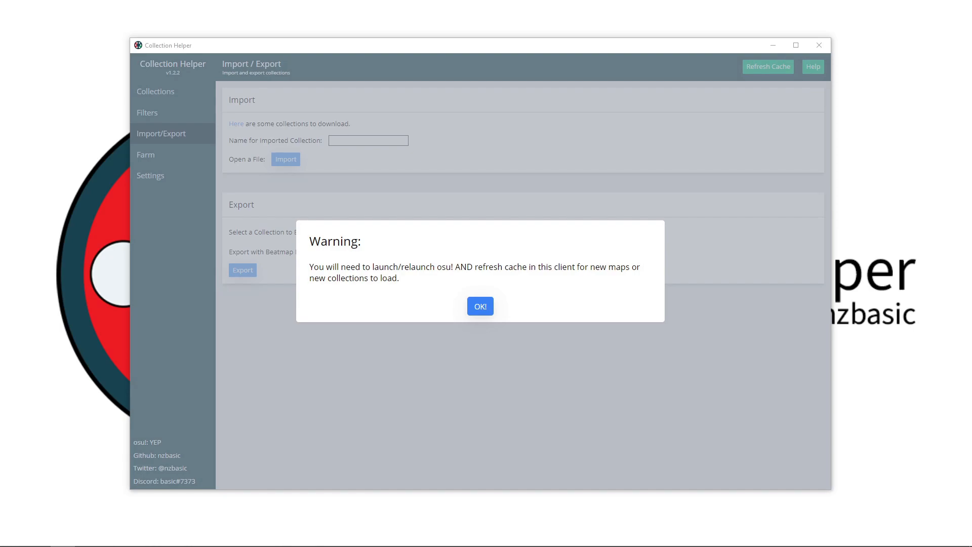
Step: Switch to osu! and go to the song selection for solo play
{"action": "left_click_drag", "start_coordinate": [971, 213], "coordinate": [319, 77]}
{"action": "left_click", "coordinate": [476, 228]}
{"action": "key", "text": "ctrl+o"}
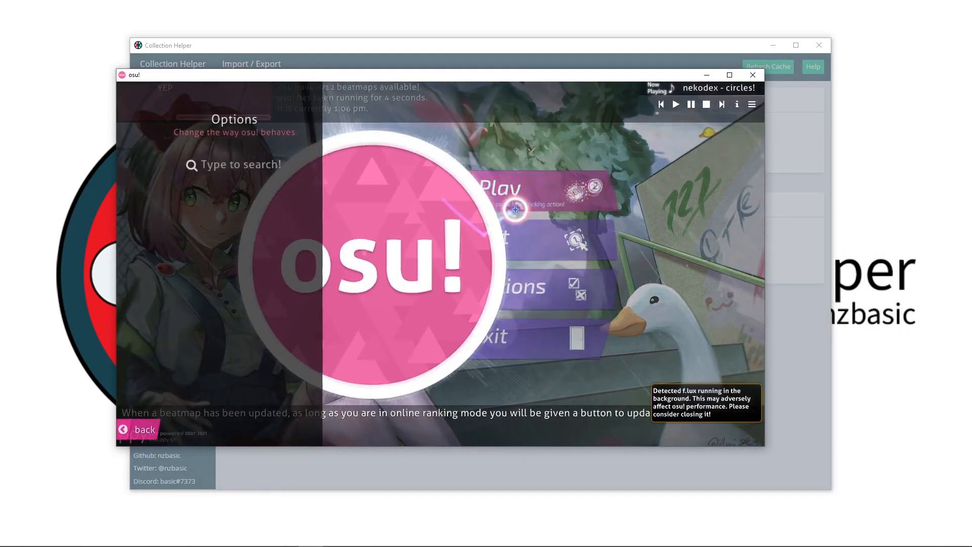
{"action": "left_click", "coordinate": [511, 210]}
{"action": "left_click", "coordinate": [542, 213]}
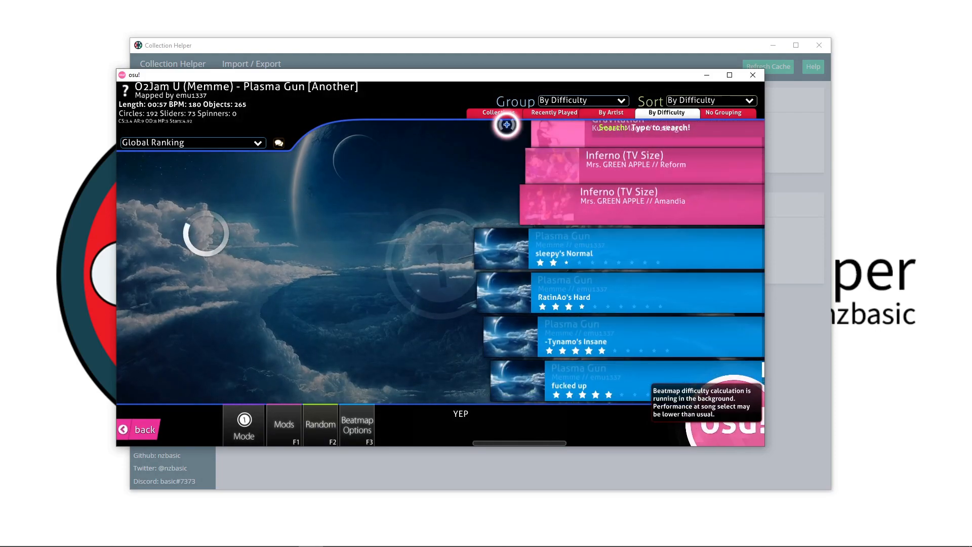
Step: Group the songs by collection and browse the maps in the Farm Test collection
{"action": "left_click", "coordinate": [504, 112]}
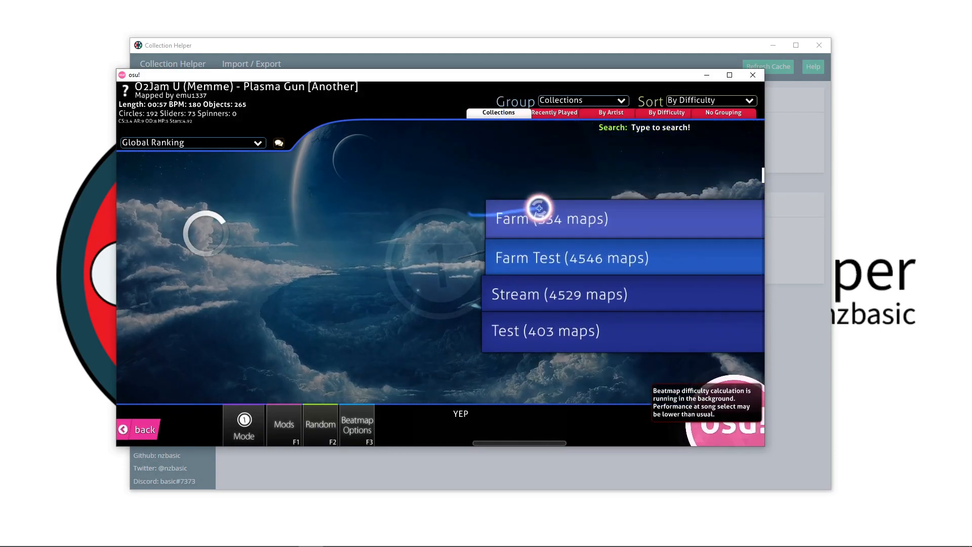
{"action": "left_click", "coordinate": [560, 255]}
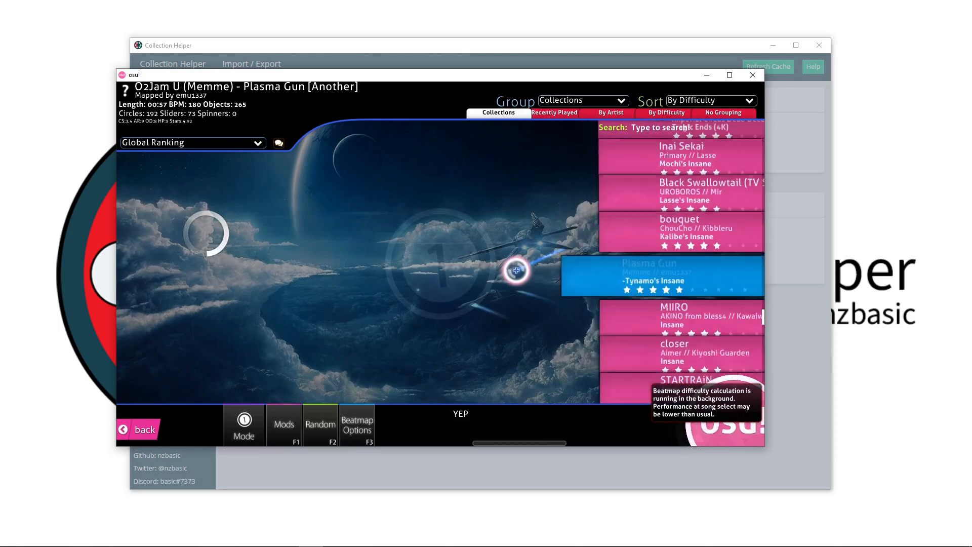
{"action": "scroll", "coordinate": [634, 247], "scroll_direction": "up", "scroll_amount": 10}
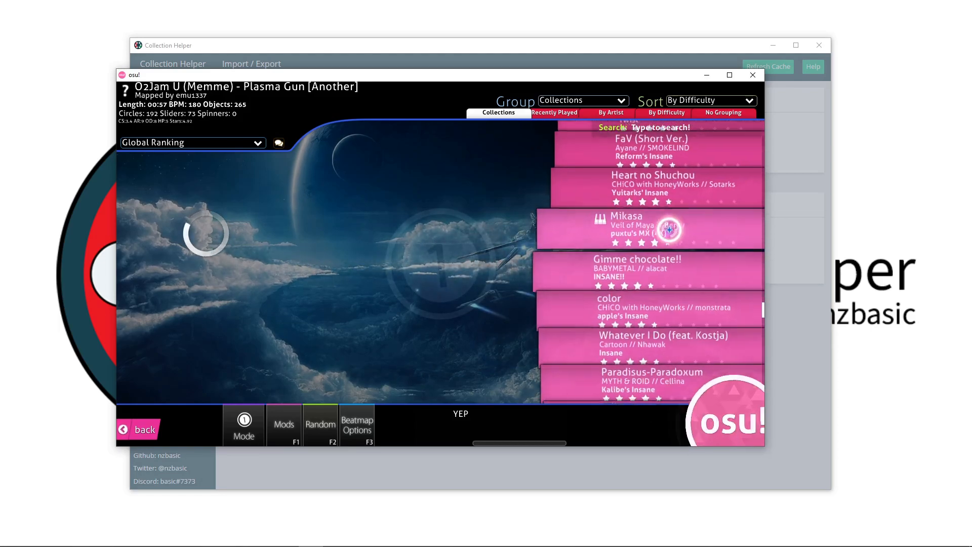
{"action": "scroll", "coordinate": [670, 230], "scroll_direction": "down", "scroll_amount": 10}
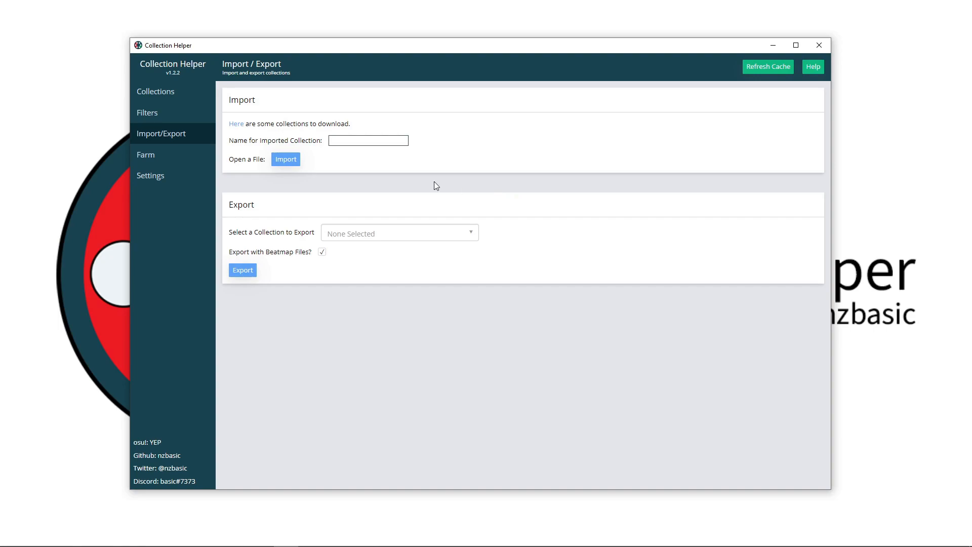
Step: Return to Collection Helper and refresh its cache to load the imported maps and collection
{"action": "left_click", "coordinate": [168, 121]}
{"action": "left_click", "coordinate": [675, 192]}
{"action": "left_click", "coordinate": [764, 68]}
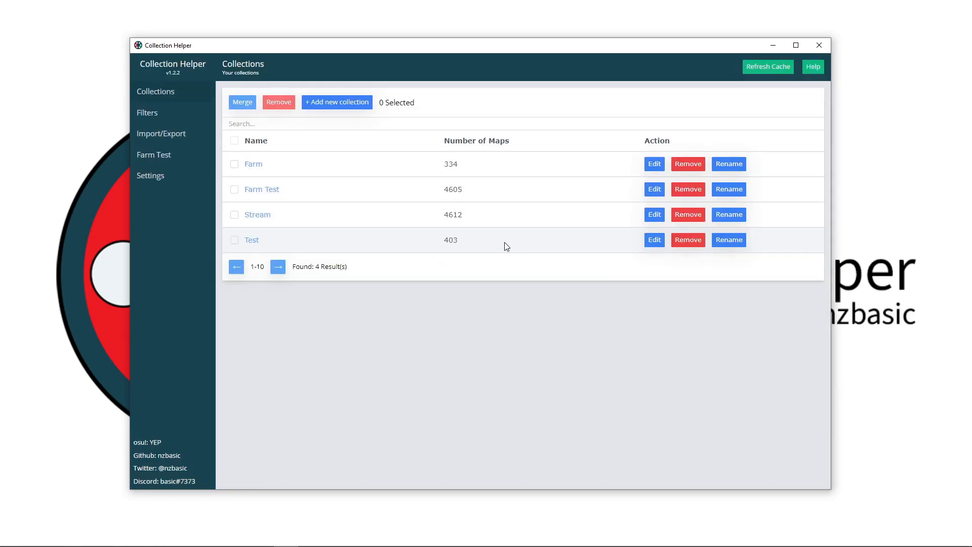
Step: Regenerate the cache for the Farm custom filter only
{"action": "left_click", "coordinate": [261, 215]}
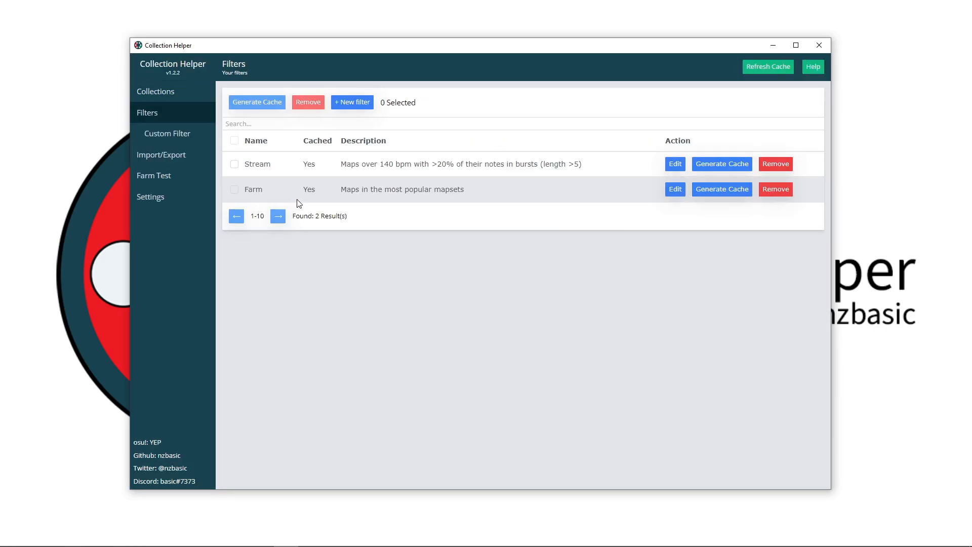
{"action": "left_click", "coordinate": [234, 189]}
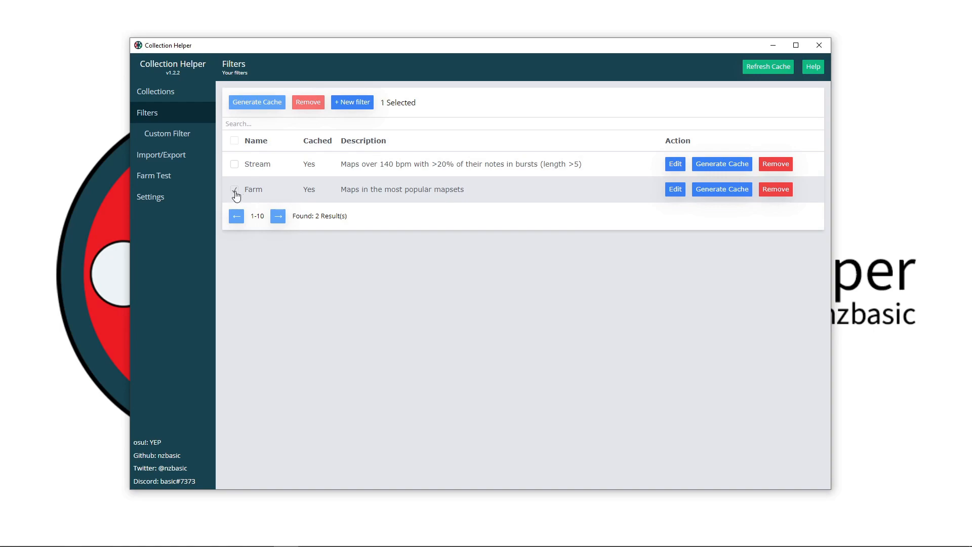
{"action": "left_click", "coordinate": [248, 104]}
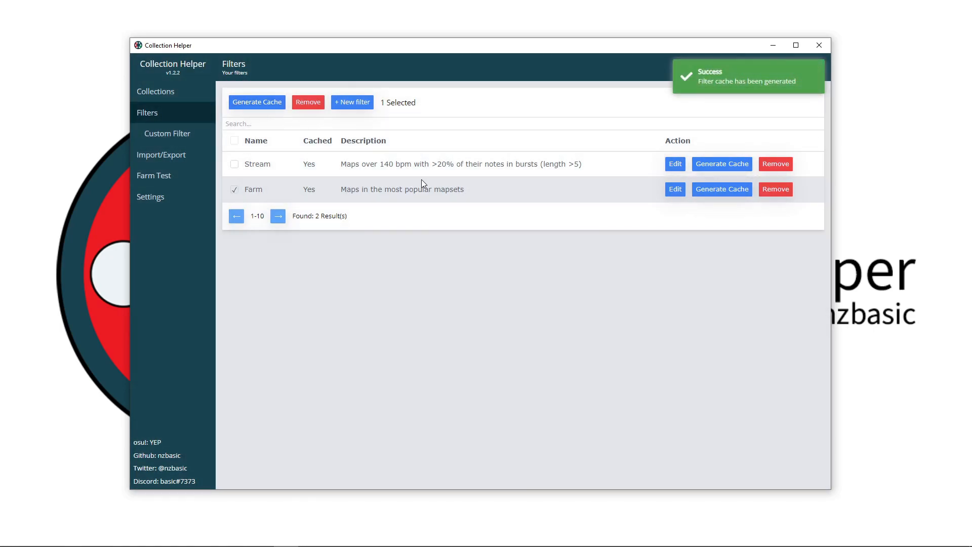
Step: Start a new collection named Farm DT with the search +DT sr>7 length<120 mode=o
{"action": "left_click", "coordinate": [156, 91]}
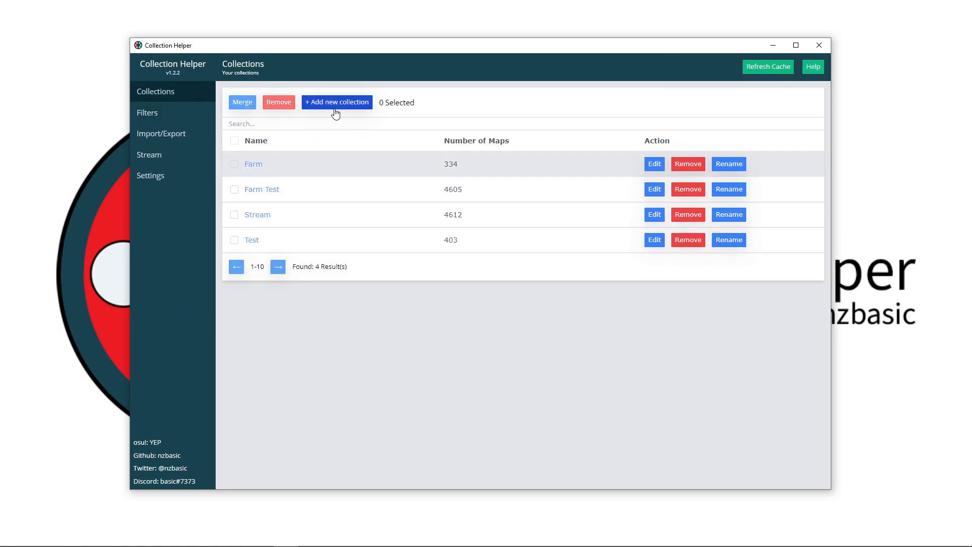
{"action": "left_click", "coordinate": [335, 104]}
{"action": "left_click", "coordinate": [431, 227]}
{"action": "type", "text": "Farm DT"}
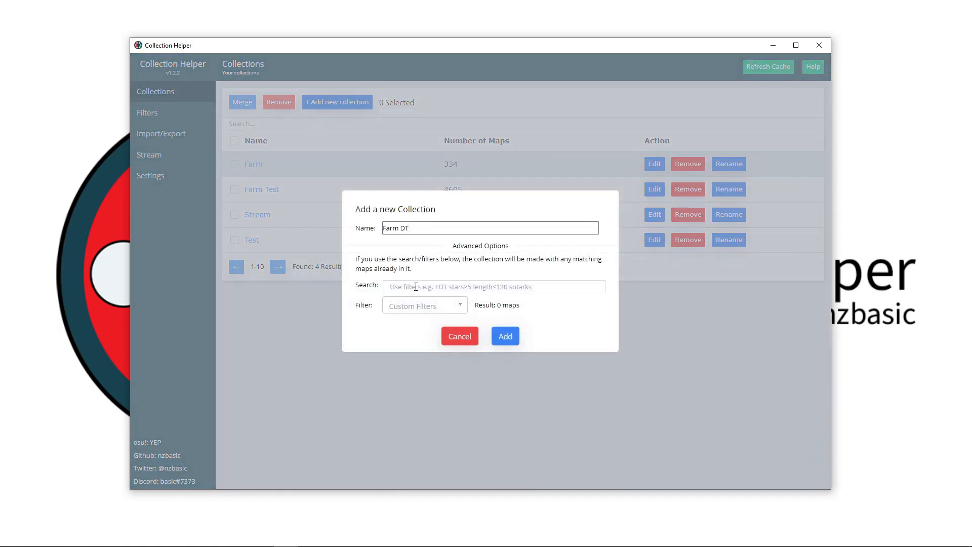
{"action": "type", "text": "+DT sr>7 length<120"}
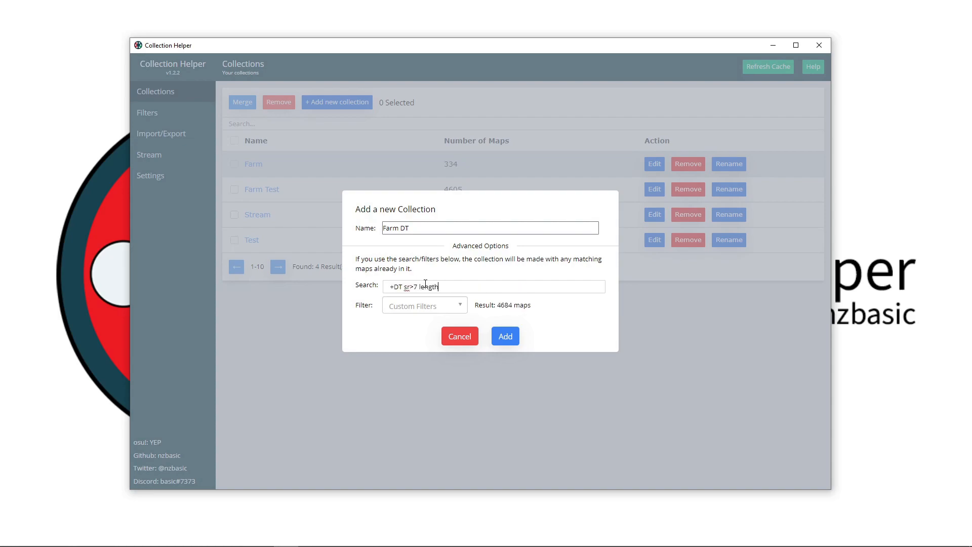
{"action": "key", "text": "BackSpace"}
{"action": "key", "text": "BackSpace"}
{"action": "key", "text": "BackSpace"}
{"action": "type", "text": "120 mode=0"}
{"action": "key", "text": "BackSpace"}
{"action": "type", "text": "o"}
Step: Restrict the new collection to the Farm custom filter and add it
{"action": "left_click", "coordinate": [405, 306]}
{"action": "left_click", "coordinate": [391, 336]}
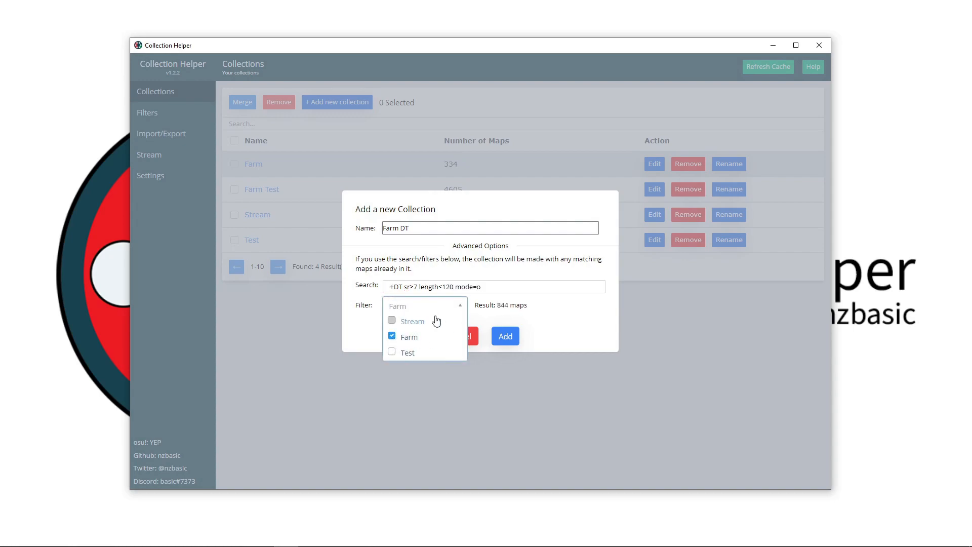
{"action": "left_click", "coordinate": [502, 337]}
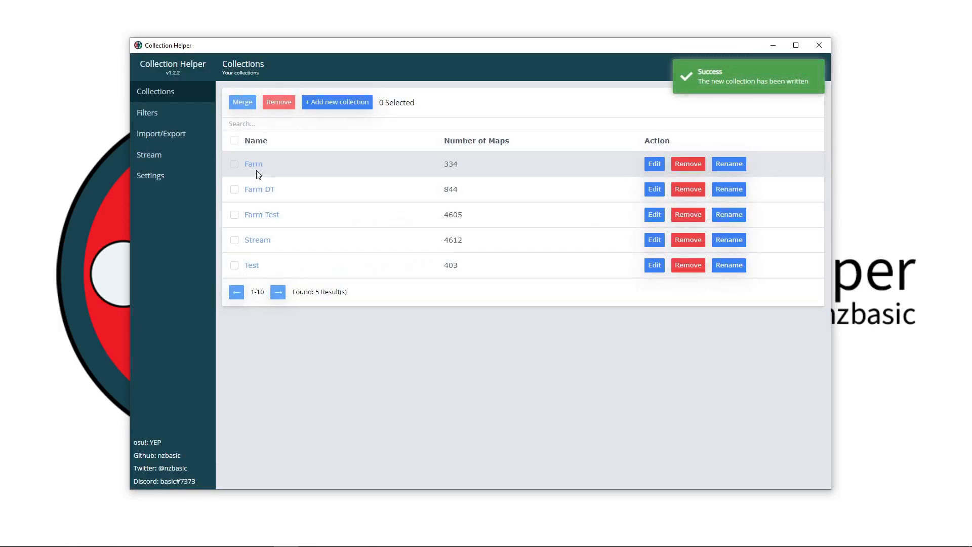
Step: Open the Farm DT collection and page through its maps
{"action": "left_click", "coordinate": [266, 190]}
{"action": "left_click", "coordinate": [279, 408]}
{"action": "left_click", "coordinate": [281, 409]}
{"action": "left_click", "coordinate": [281, 410]}
{"action": "left_click", "coordinate": [282, 409]}
{"action": "left_click", "coordinate": [281, 409]}
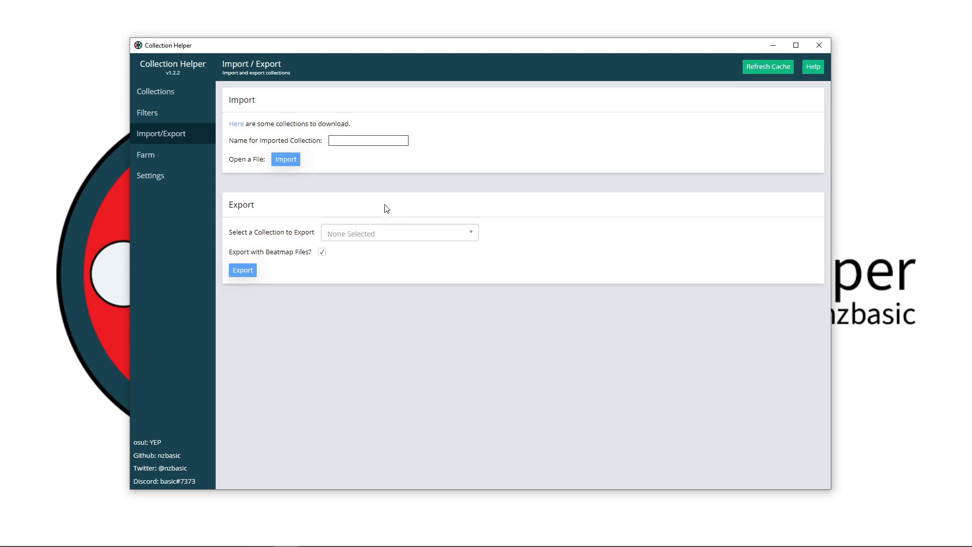
Step: Choose Stream as the collection to export
{"action": "left_click", "coordinate": [357, 234]}
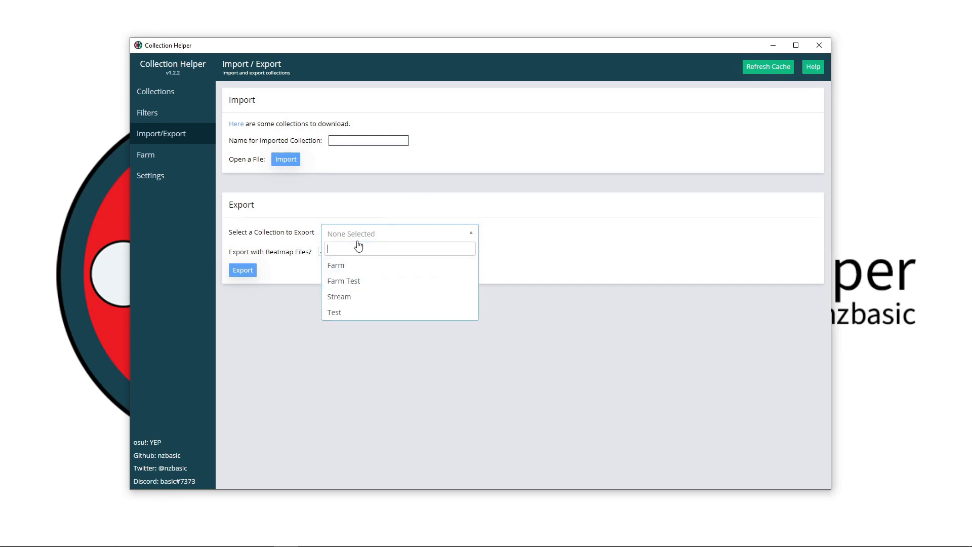
{"action": "left_click", "coordinate": [346, 299]}
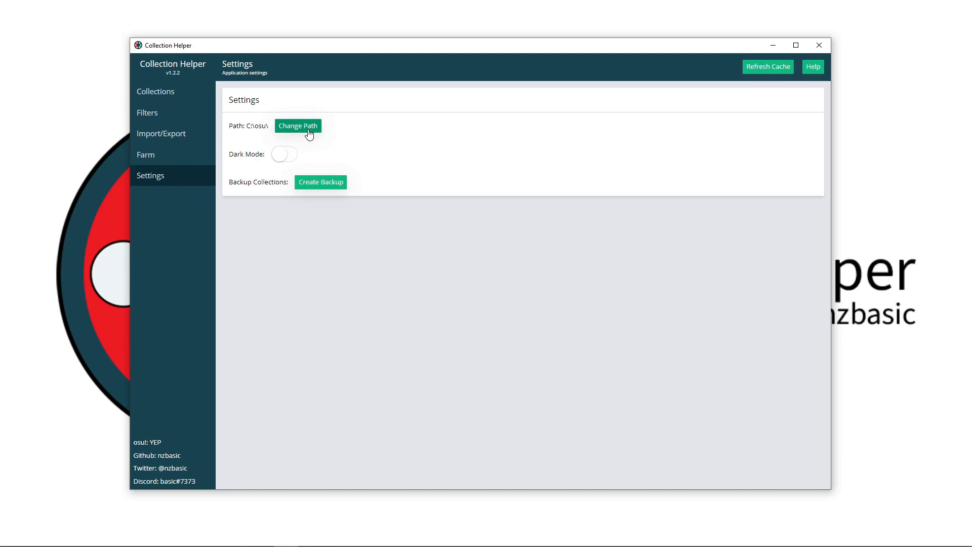
Step: Turn on dark mode in the application settings
{"action": "left_click", "coordinate": [285, 162]}
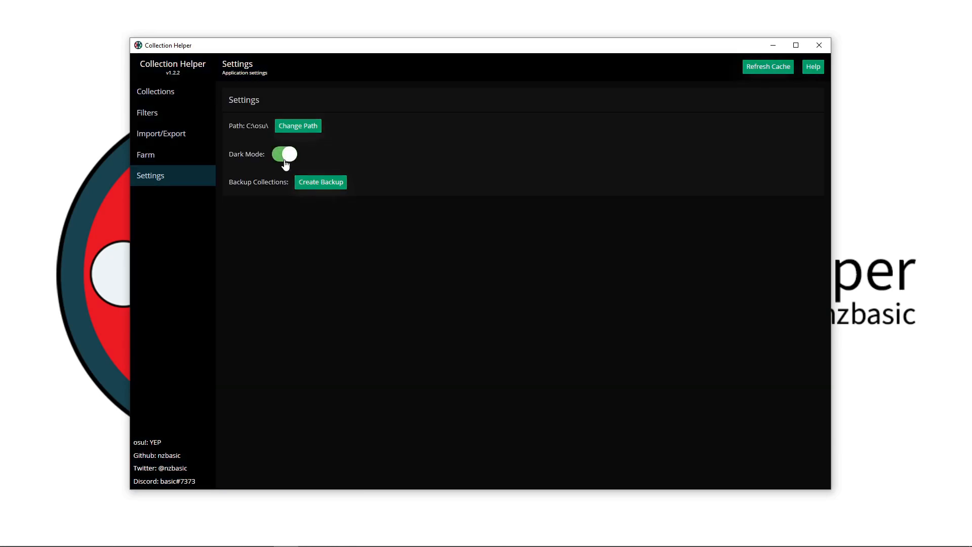